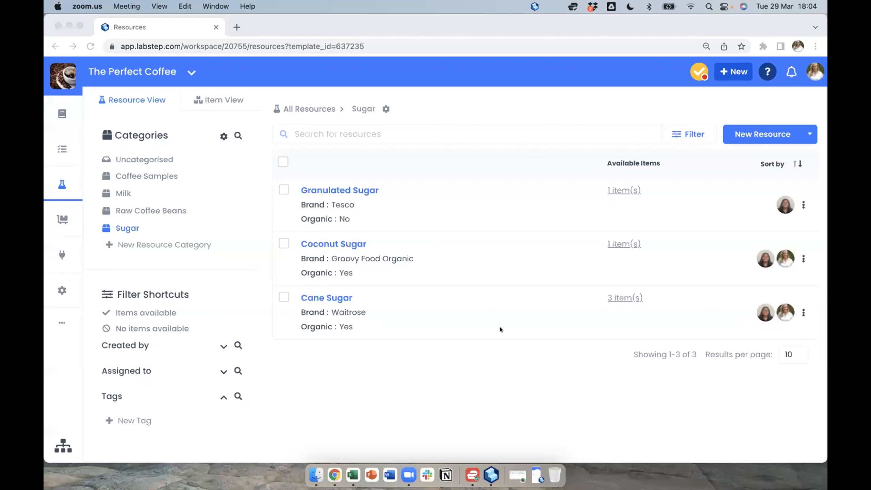
- Open the Granulated Sugar resource and fill its Structure field with the compound found by searching for "sugar"
{"action": "left_click", "coordinate": [355, 190]}
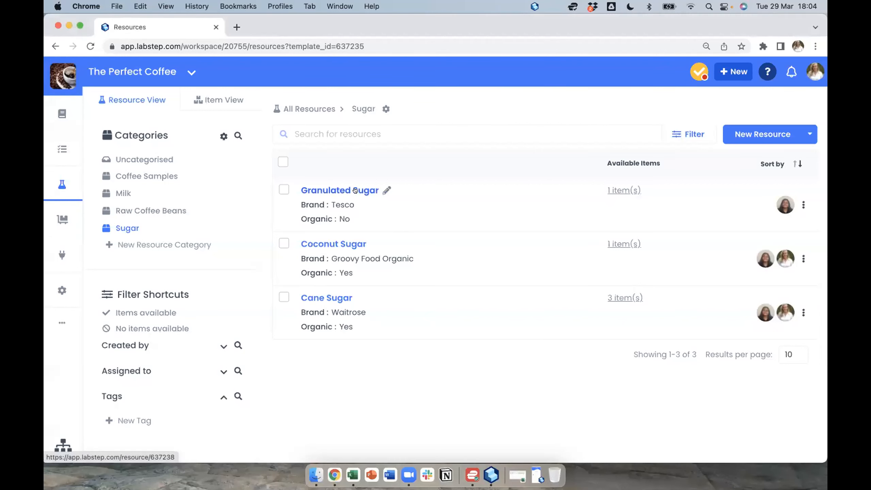
{"action": "left_click", "coordinate": [355, 190]}
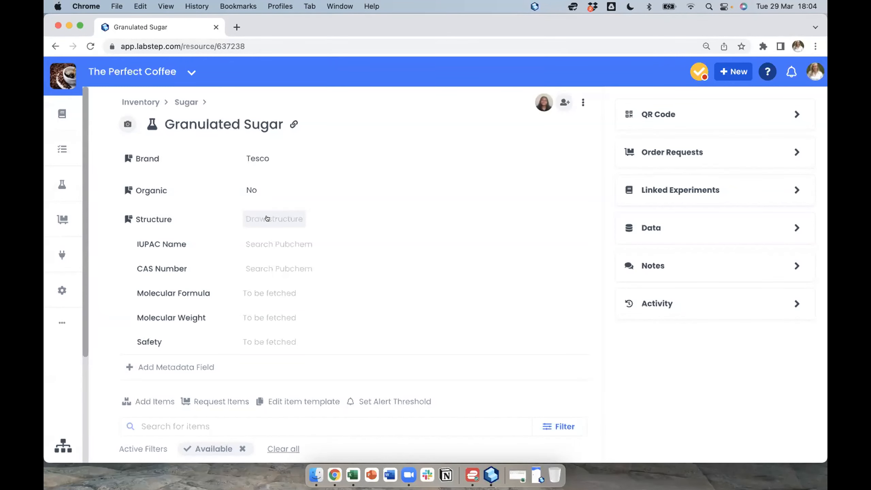
{"action": "left_click", "coordinate": [268, 219]}
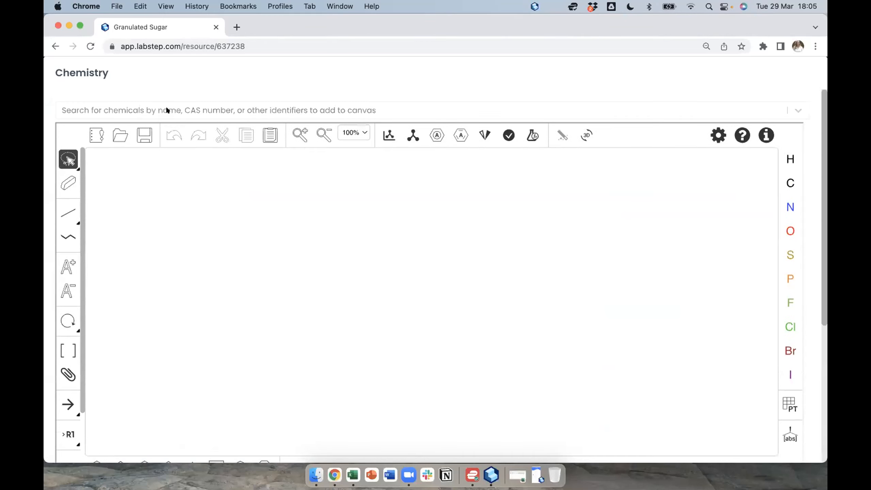
{"action": "left_click", "coordinate": [164, 110]}
{"action": "type", "text": "sugar"}
{"action": "left_click", "coordinate": [173, 135]}
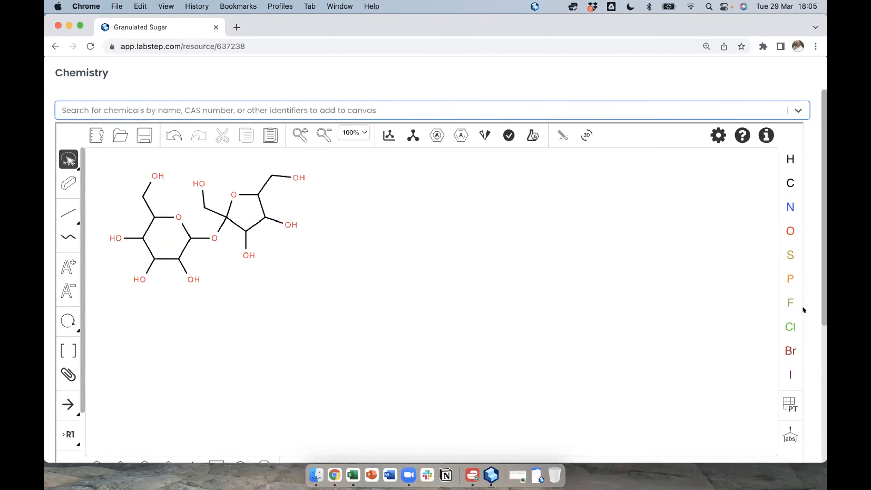
{"action": "scroll", "coordinate": [803, 307], "scroll_direction": "down", "scroll_amount": 10}
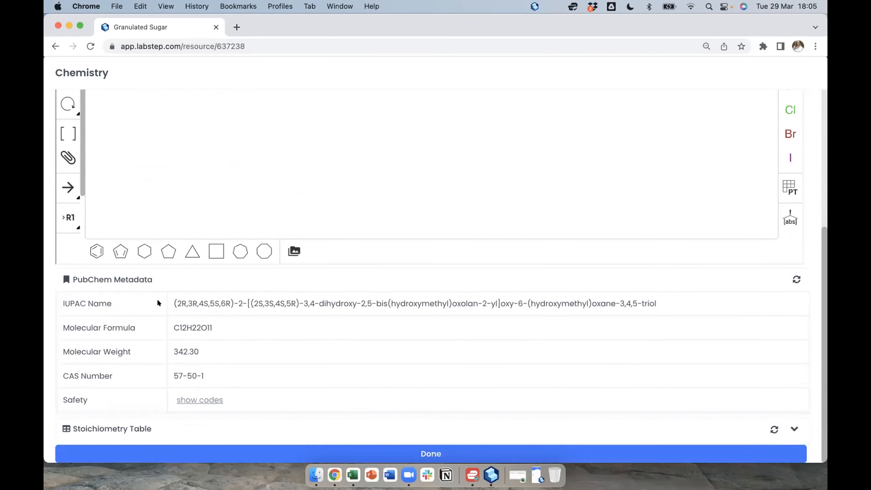
{"action": "left_click", "coordinate": [262, 448]}
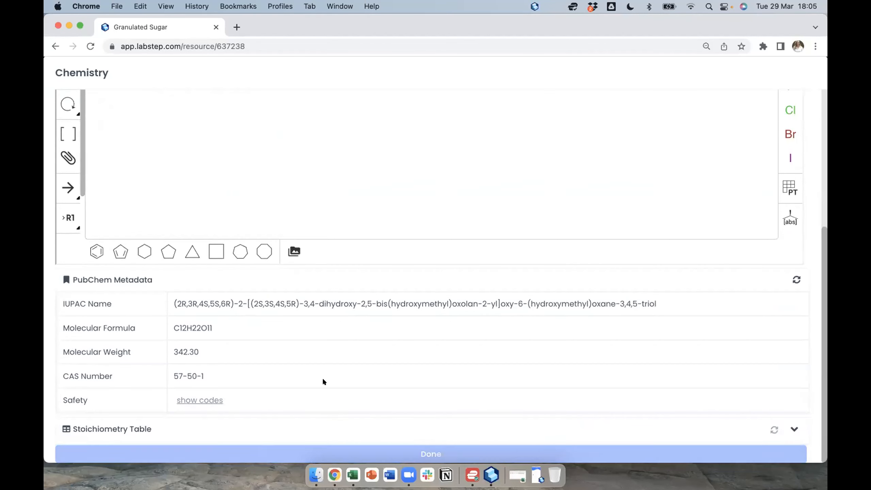
- Show the safety codes of the Granulated Sugar resource and review its chemical metadata and item list
{"action": "left_click", "coordinate": [276, 413]}
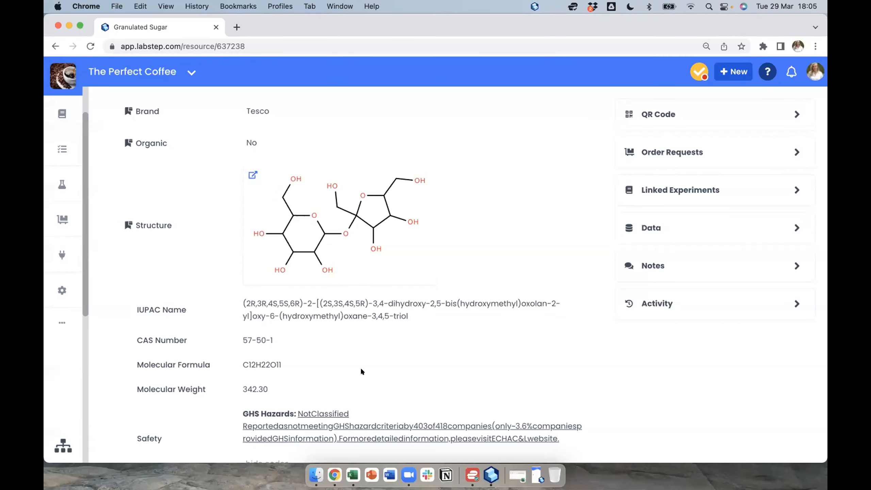
{"action": "scroll", "coordinate": [361, 370], "scroll_direction": "down", "scroll_amount": 2}
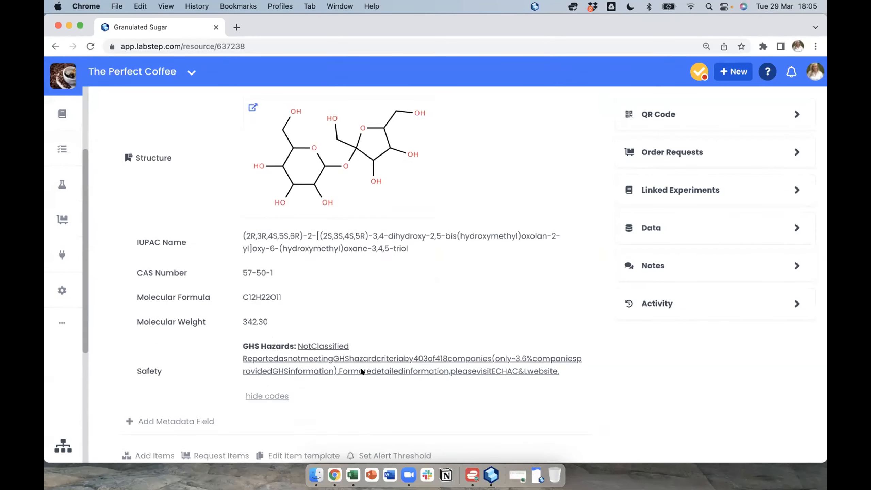
{"action": "scroll", "coordinate": [361, 368], "scroll_direction": "down", "scroll_amount": 6}
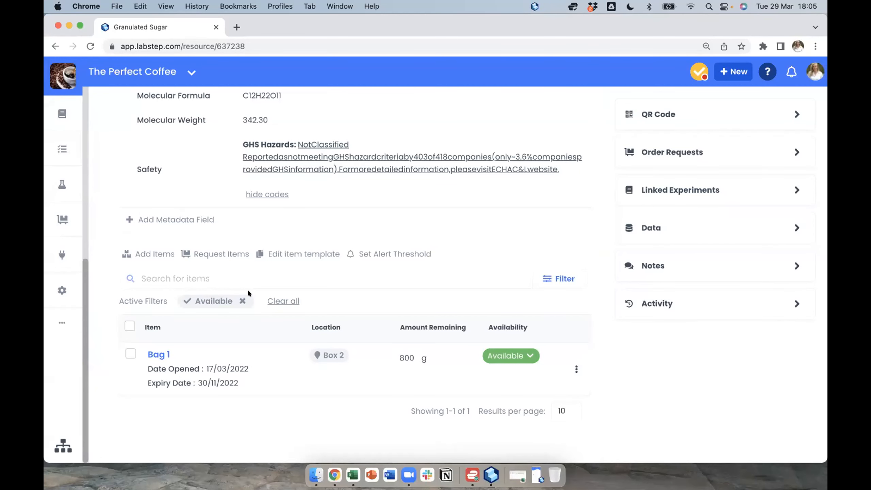
{"action": "scroll", "coordinate": [249, 292], "scroll_direction": "up", "scroll_amount": 5}
{"action": "scroll", "coordinate": [247, 291], "scroll_direction": "up", "scroll_amount": 4}
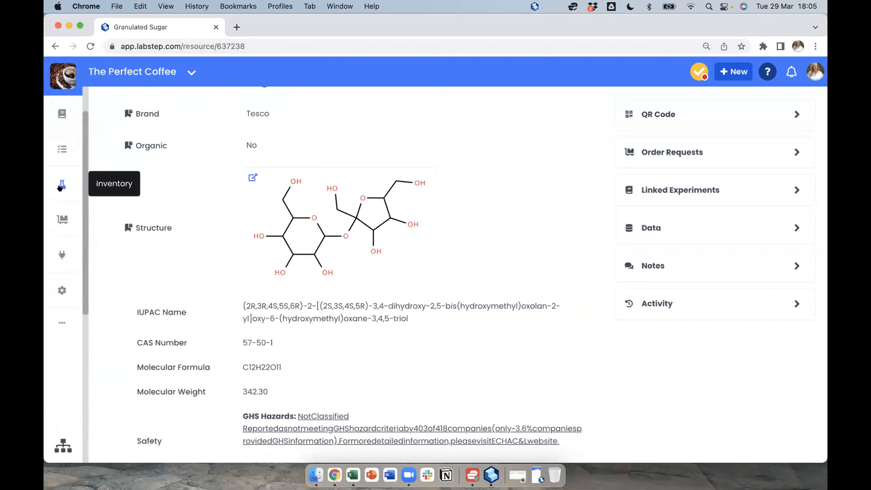
- Return to the inventory, switch the Sugar category to the item view and open the export of its available items
{"action": "left_click", "coordinate": [61, 186]}
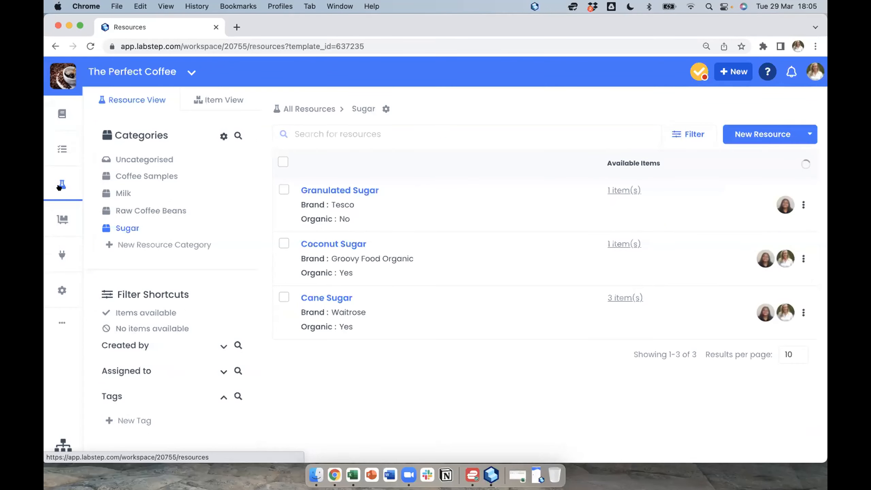
{"action": "left_click", "coordinate": [210, 99]}
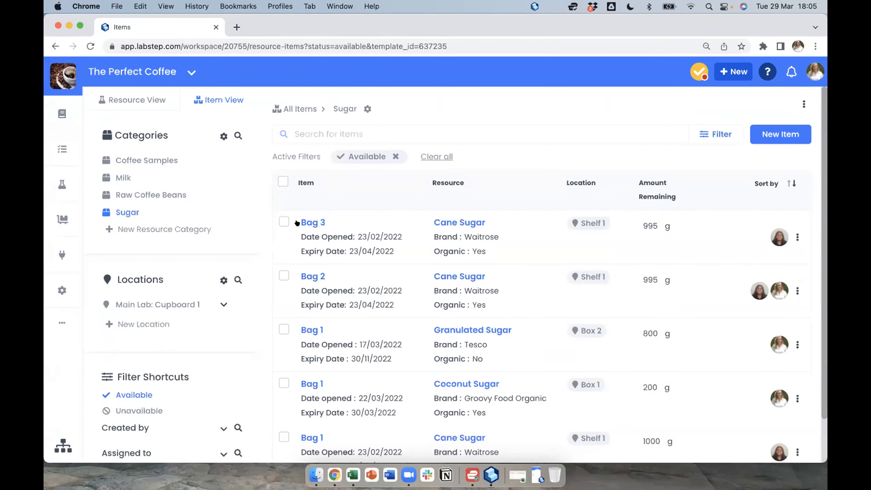
{"action": "left_click", "coordinate": [803, 103]}
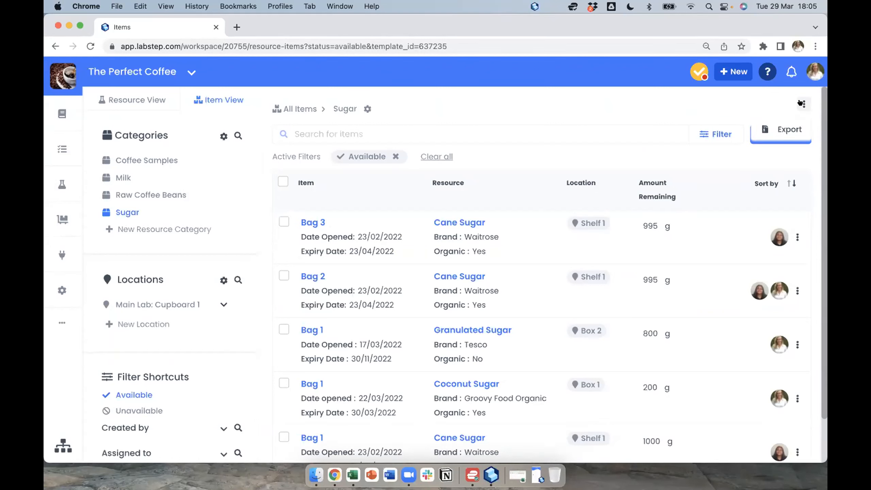
{"action": "left_click", "coordinate": [793, 126]}
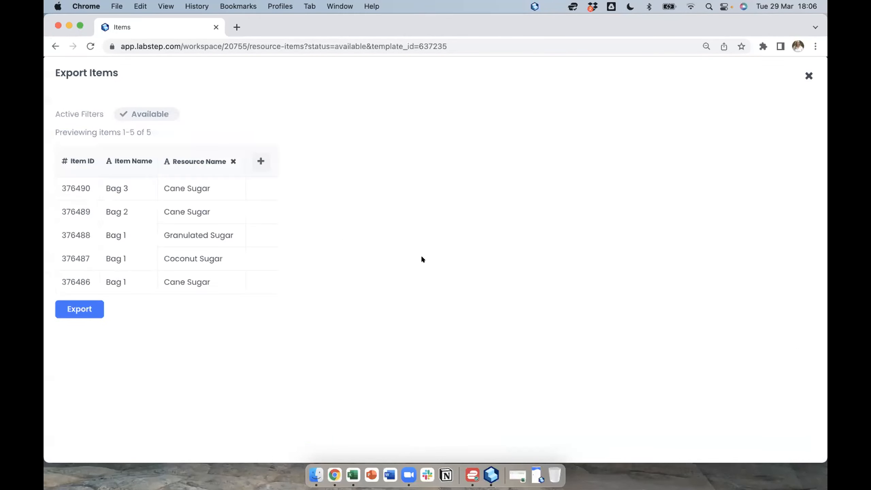
- Add a resource metadata column for Brand to the item export
{"action": "left_click", "coordinate": [261, 161]}
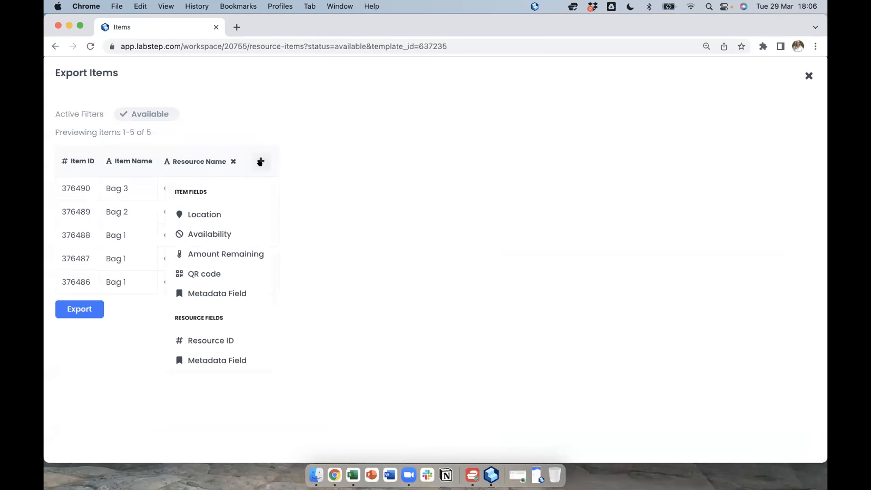
{"action": "left_click", "coordinate": [217, 356]}
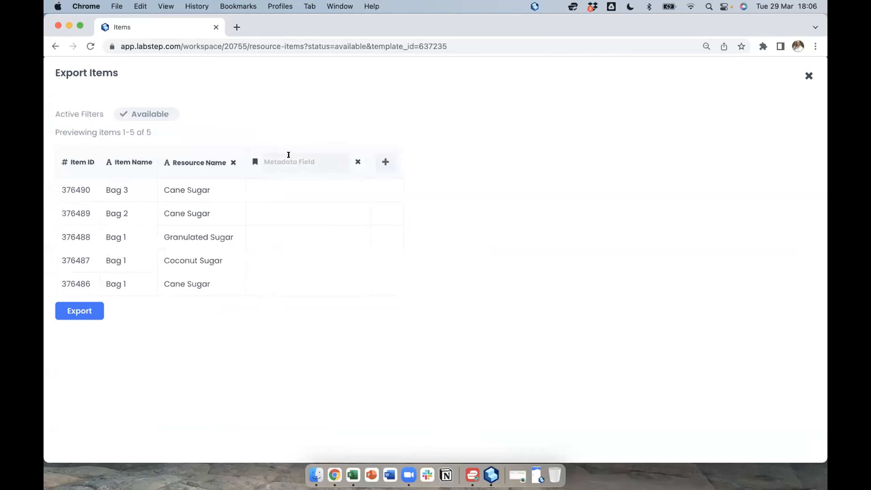
{"action": "type", "text": "Brand"}
{"action": "key", "text": "Return"}
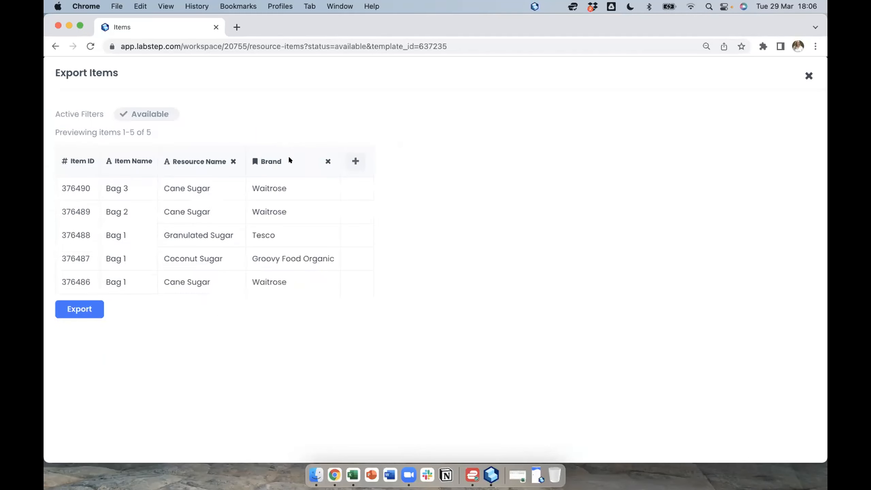
- Add a resource metadata column for Organic to the item export
{"action": "left_click", "coordinate": [348, 162]}
{"action": "left_click", "coordinate": [314, 359]}
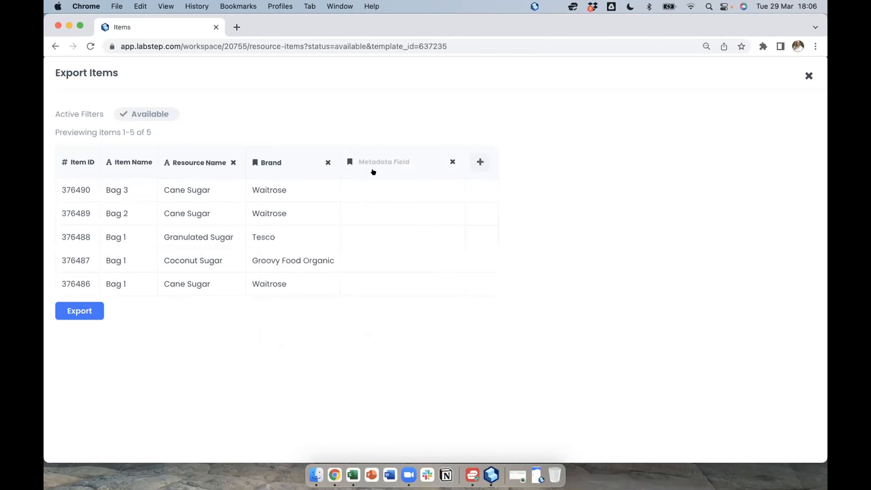
{"action": "left_click", "coordinate": [376, 162]}
{"action": "type", "text": "Orga"}
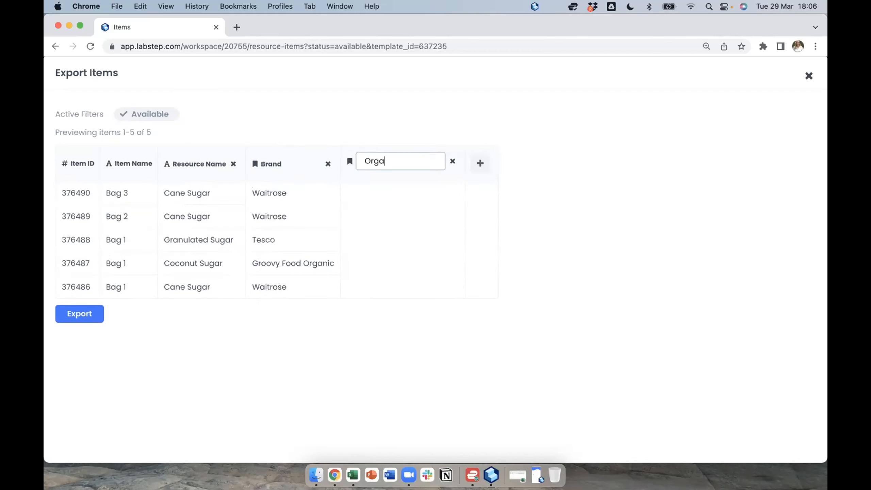
{"action": "type", "text": "nic"}
{"action": "key", "text": "Return"}
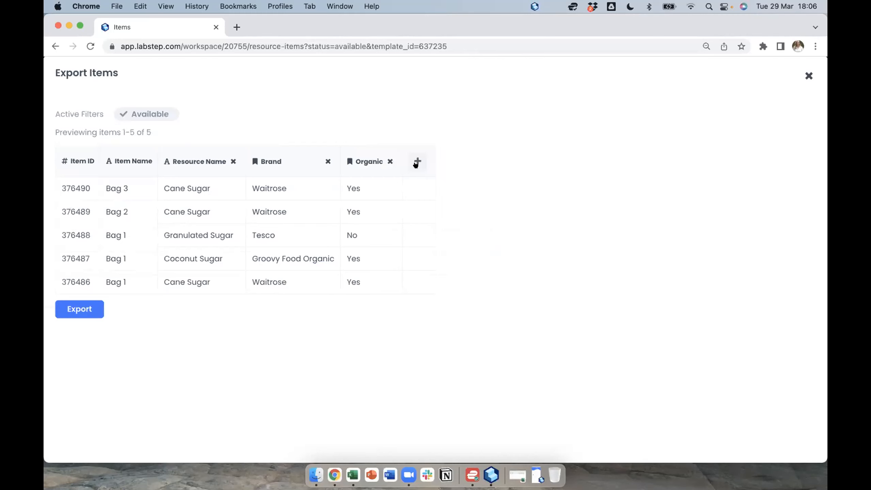
- Add an item metadata column for Expiry Date to the item export
{"action": "left_click", "coordinate": [417, 161]}
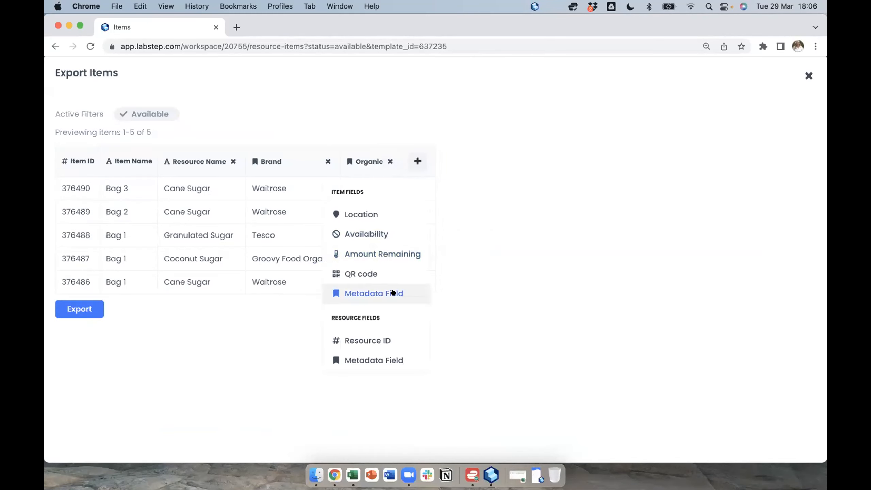
{"action": "left_click", "coordinate": [395, 292]}
{"action": "left_click", "coordinate": [439, 161]}
{"action": "type", "text": "Expiry Date"}
{"action": "key", "text": "Return"}
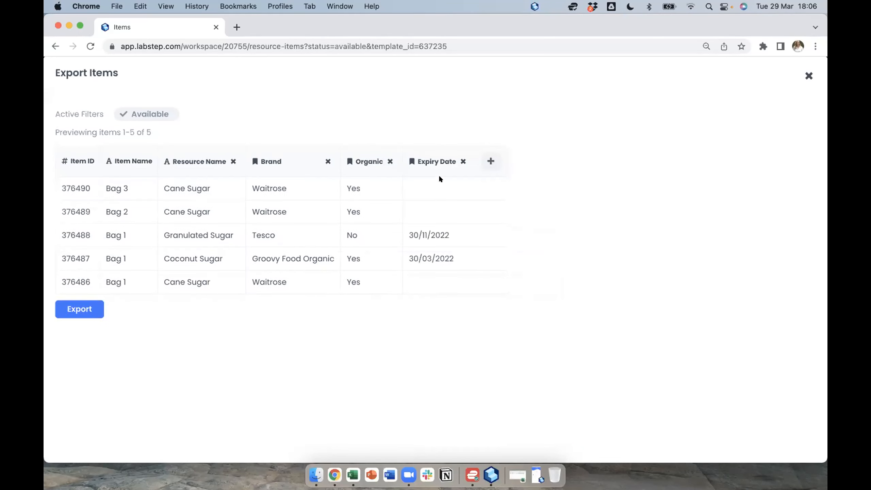
- Add a QR code column to the export table and export the sugar items
{"action": "left_click", "coordinate": [490, 161]}
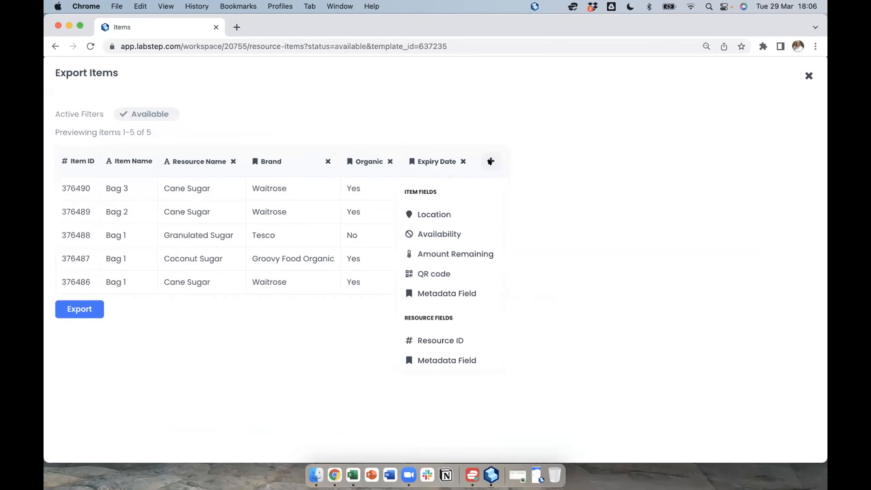
{"action": "left_click", "coordinate": [445, 274]}
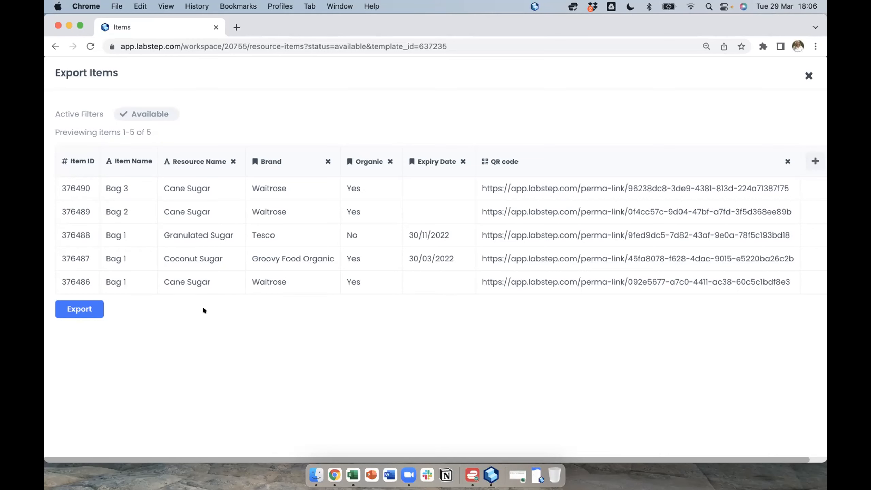
{"action": "left_click", "coordinate": [71, 309]}
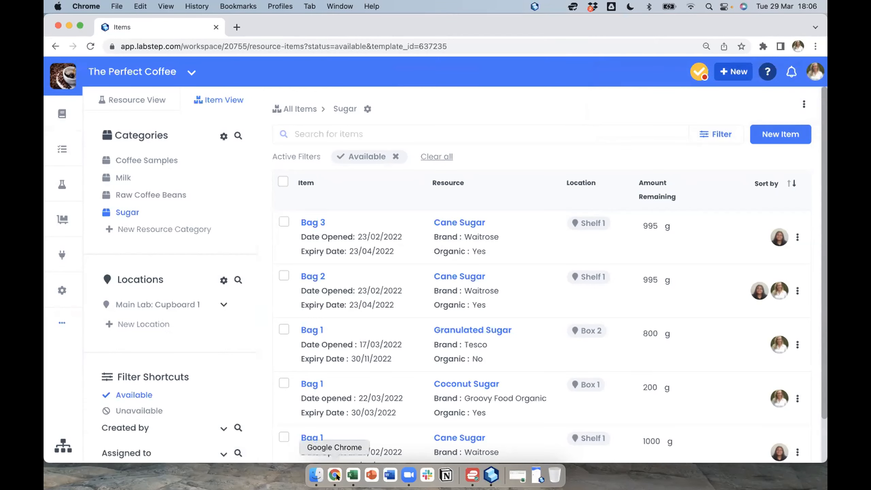
- Switch to Excel to view the exported items in Labstep Sugar Item Export.xls
{"action": "left_click", "coordinate": [353, 475]}
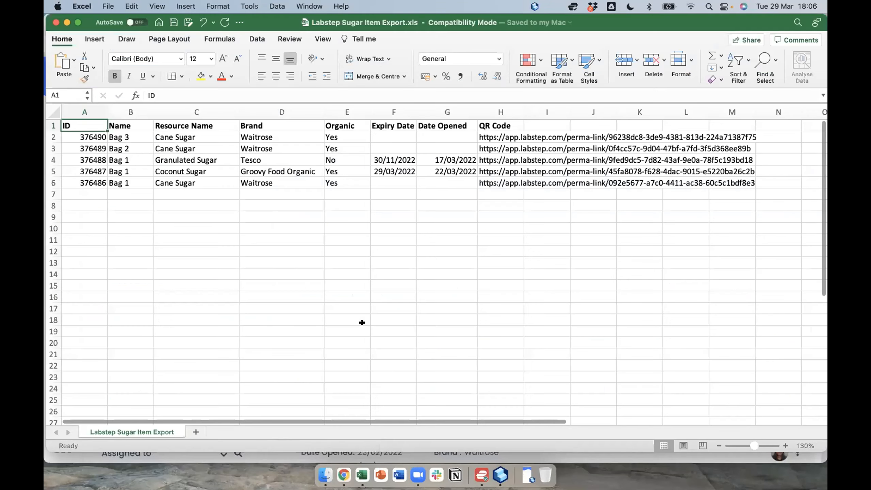
{"action": "left_click", "coordinate": [148, 225]}
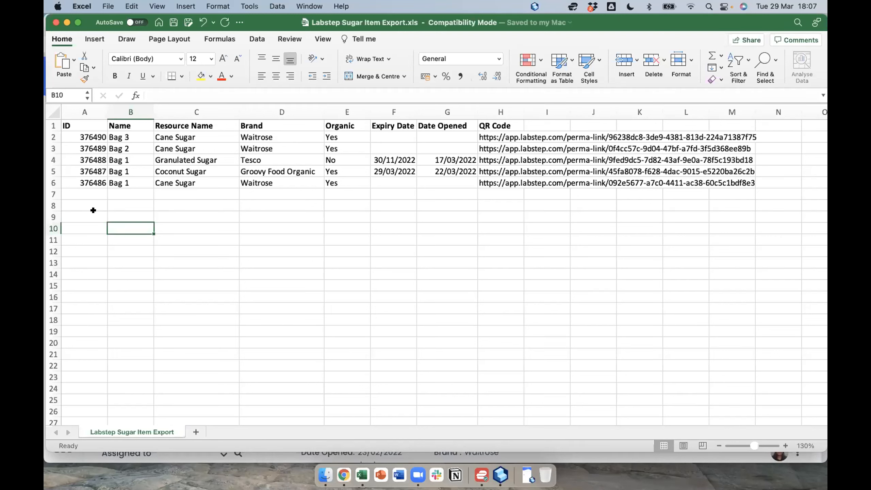
- Switch back to Labstep in Chrome and open the Shelf 2 location within Main Lab: Cupboard 1
{"action": "left_click", "coordinate": [339, 475]}
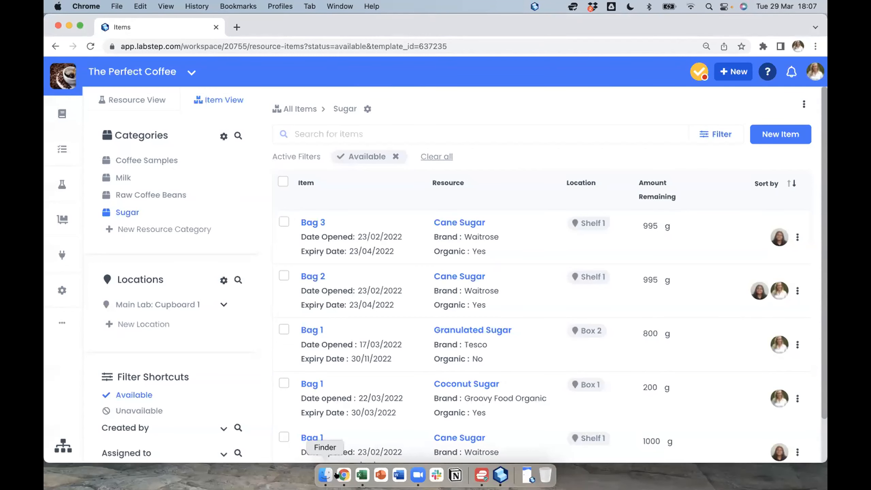
{"action": "left_click", "coordinate": [58, 323]}
{"action": "left_click", "coordinate": [98, 375]}
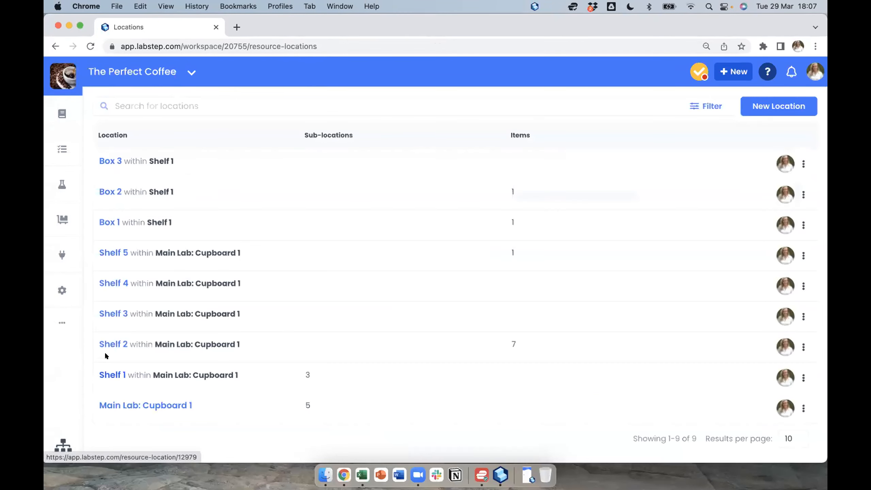
{"action": "left_click", "coordinate": [106, 341]}
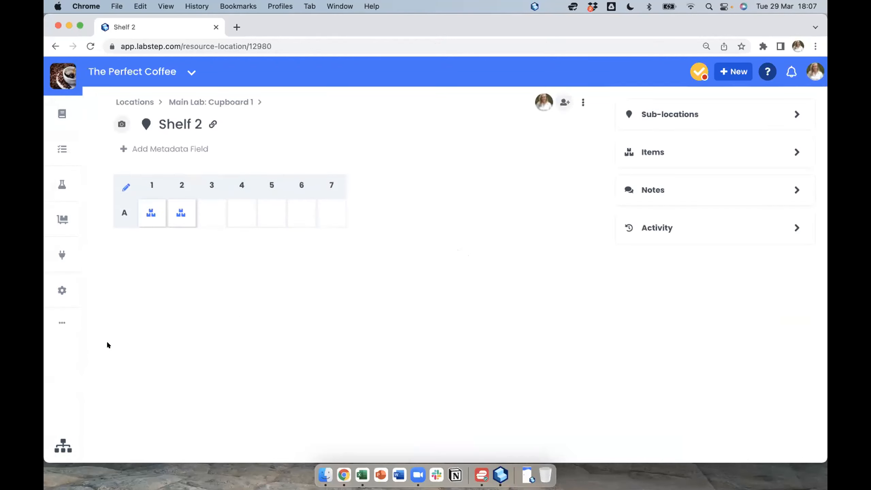
- Open the stock check for Shelf 2 to view its listed batches, and close it again
{"action": "left_click", "coordinate": [583, 103]}
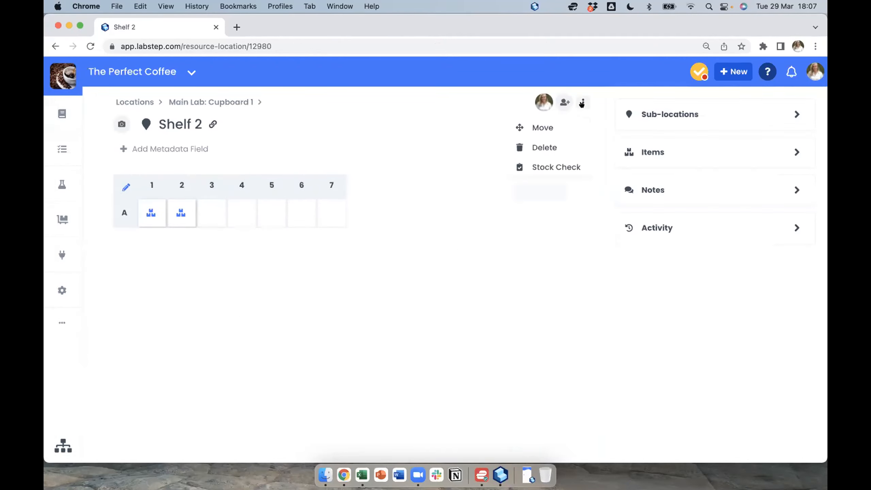
{"action": "left_click", "coordinate": [561, 151]}
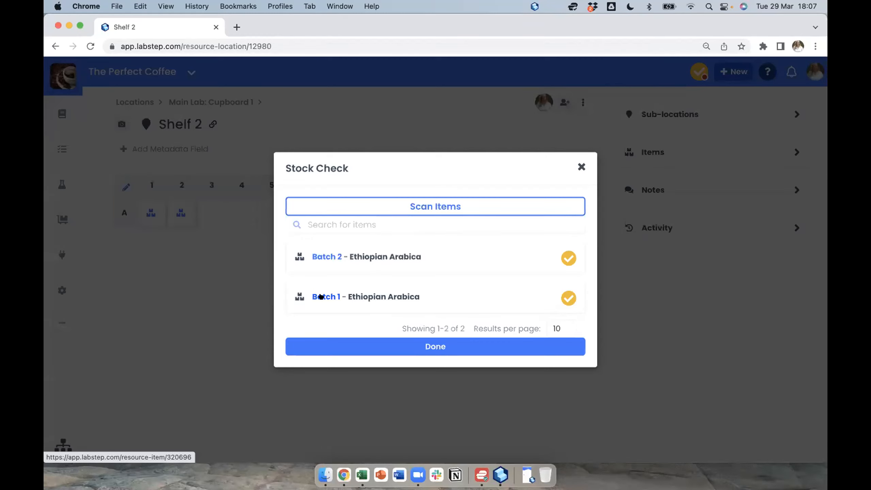
{"action": "left_click", "coordinate": [249, 281]}
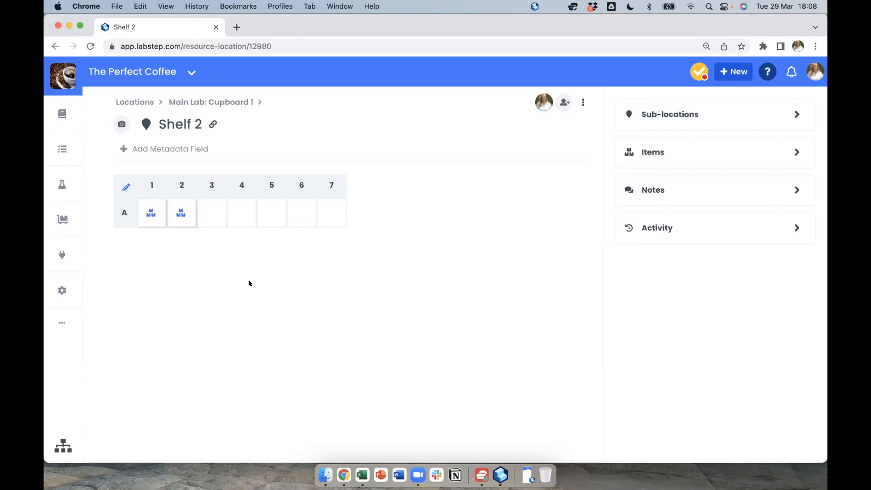
- Open the Coffee Cup Scanner from the list of devices to view its details and booking calendar
{"action": "left_click", "coordinate": [61, 256]}
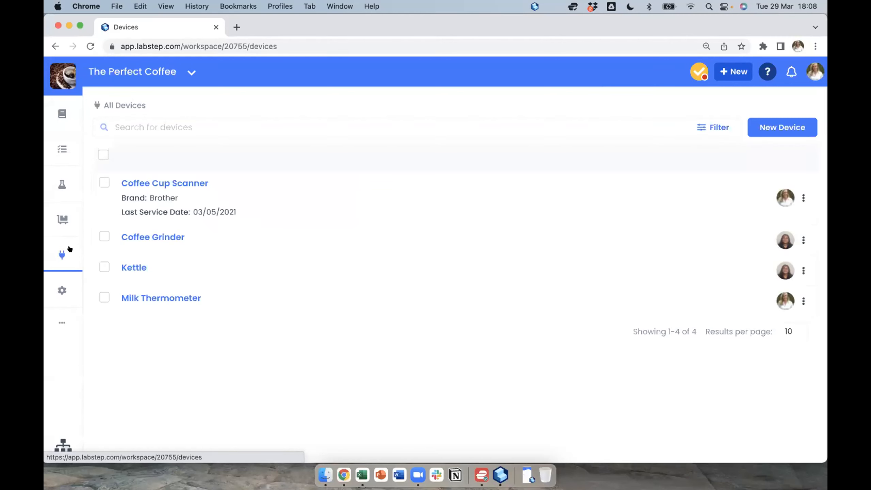
{"action": "left_click", "coordinate": [149, 182]}
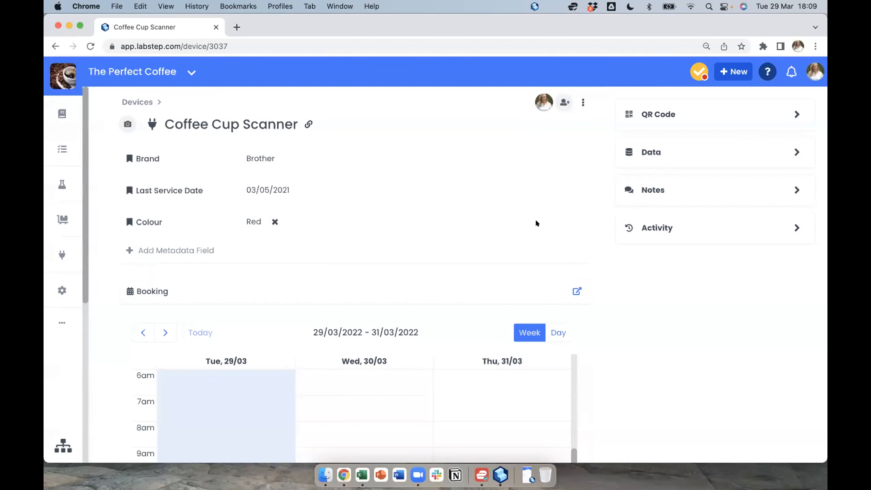
- Switch to the Labstep Devices Client and start adding a device, opening the API key prompt
{"action": "left_click", "coordinate": [501, 475]}
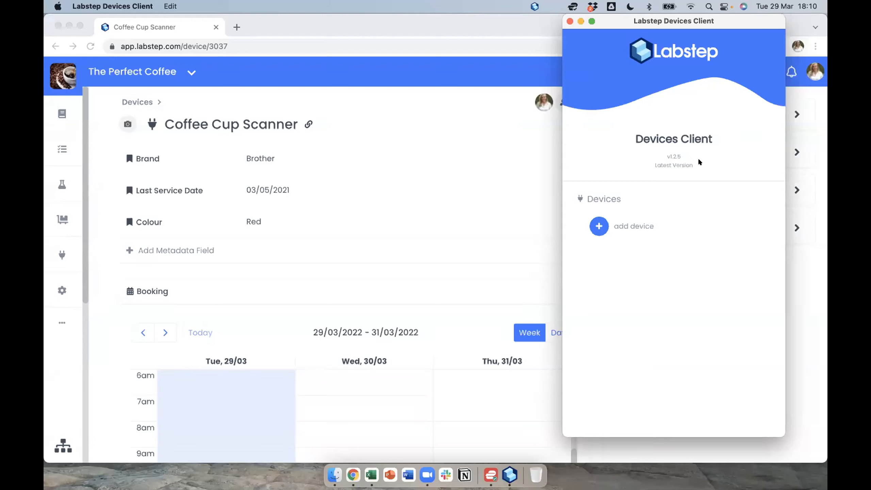
{"action": "left_click", "coordinate": [629, 227]}
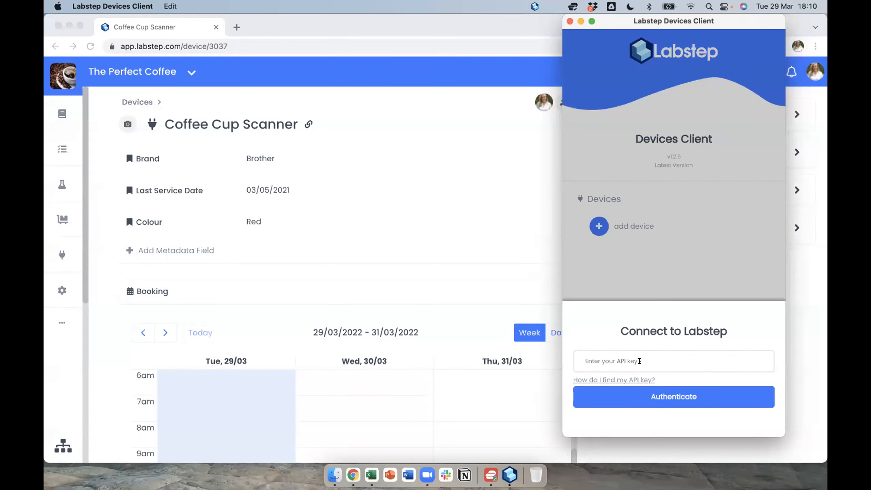
- Switch back to Labstep in Chrome and copy the Coffee Scanning Machine API key from the account settings
{"action": "left_click", "coordinate": [501, 189]}
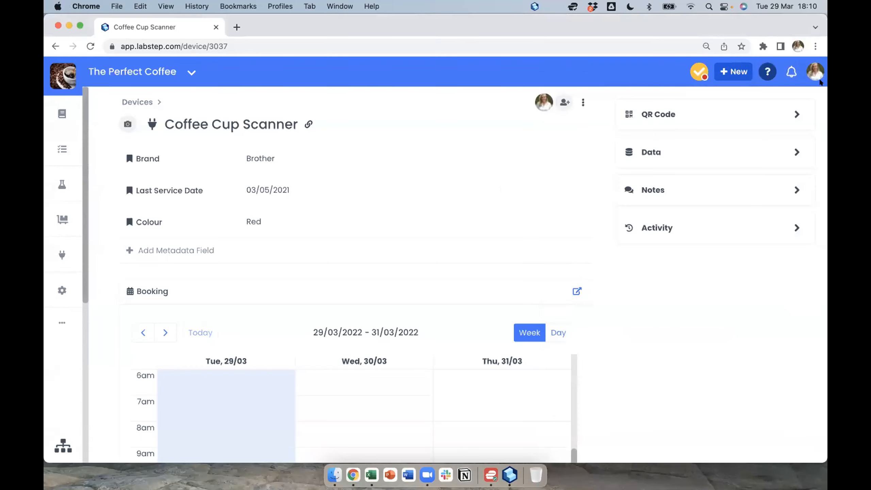
{"action": "left_click", "coordinate": [815, 74]}
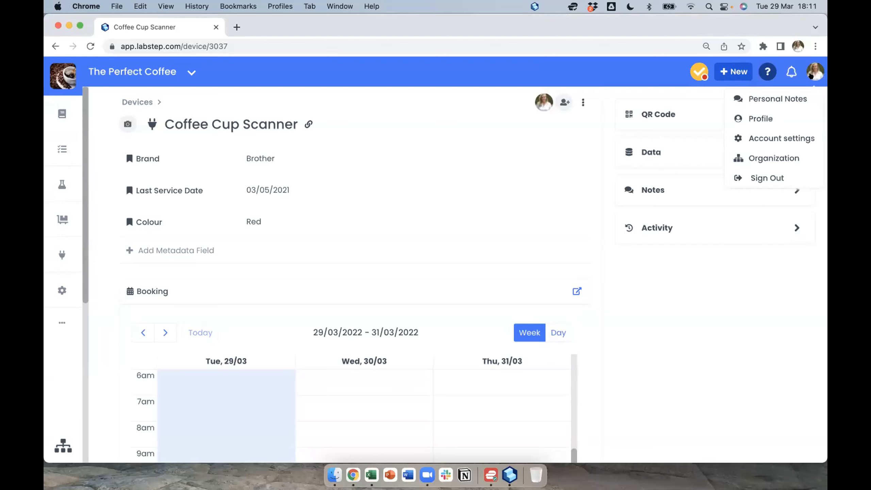
{"action": "left_click", "coordinate": [787, 136]}
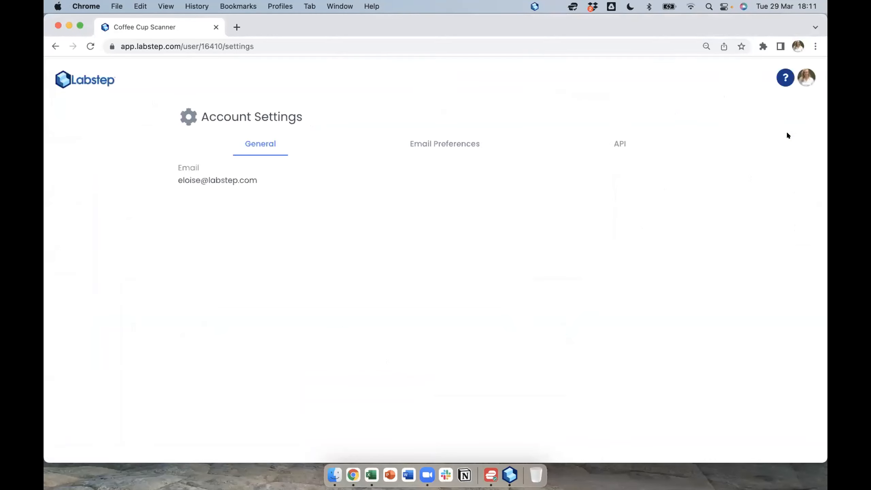
{"action": "left_click", "coordinate": [622, 145]}
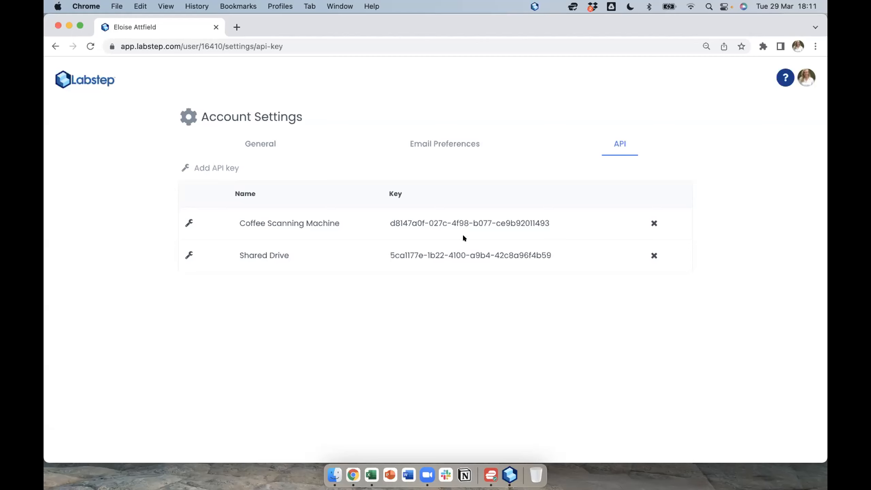
{"action": "left_click", "coordinate": [460, 224]}
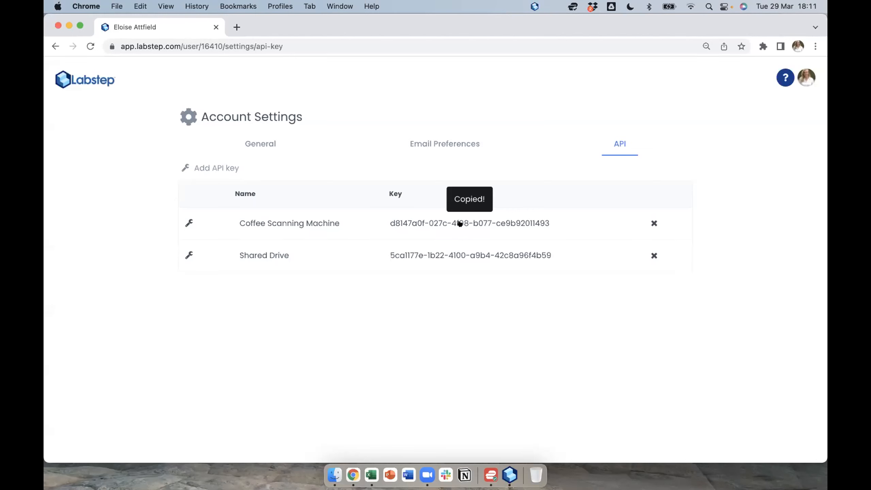
- Return to the workspace's device list, and in the Labstep Devices Client paste the API key and authenticate
{"action": "left_click", "coordinate": [70, 80]}
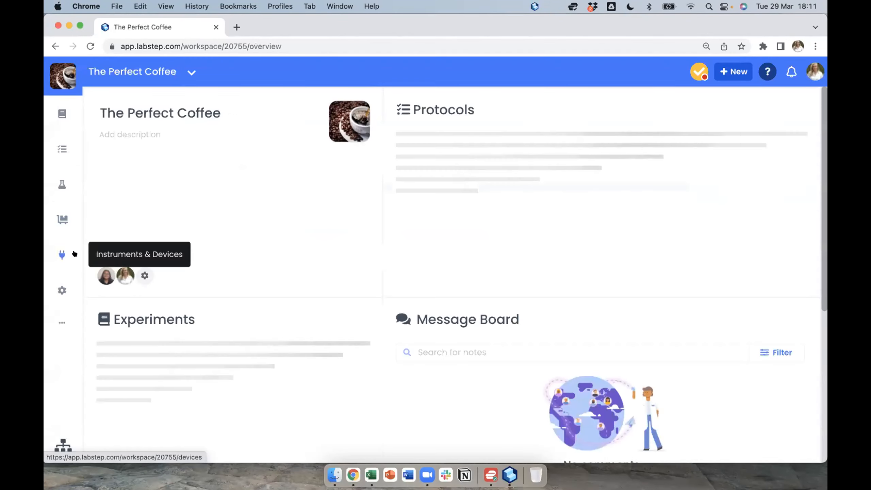
{"action": "left_click", "coordinate": [75, 253]}
{"action": "left_click", "coordinate": [509, 476]}
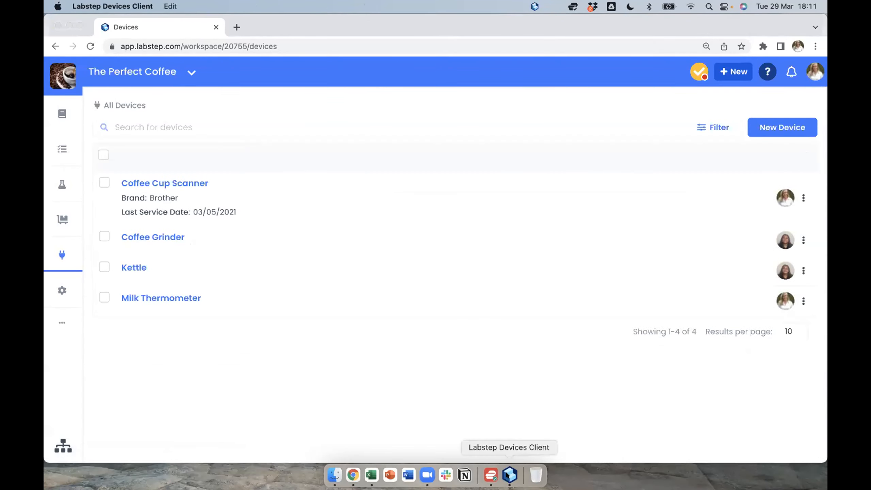
{"action": "left_click", "coordinate": [630, 362]}
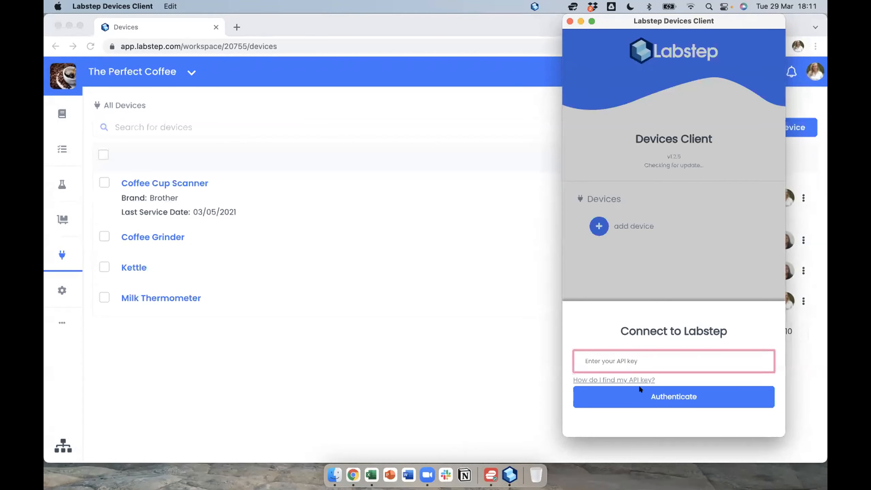
{"action": "key", "text": "super+v"}
{"action": "key", "text": "Tab"}
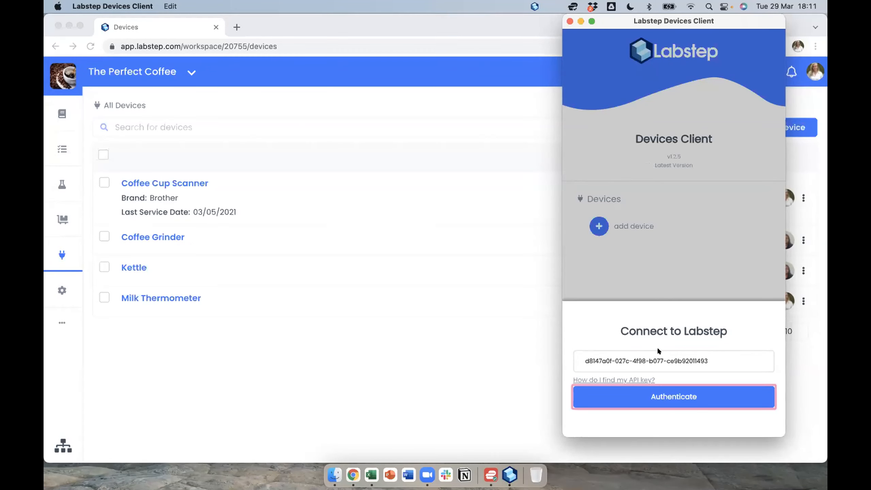
{"action": "key", "text": "Return"}
- Select Coffee Cup Scanner as the device and set the Desktop's Coffee Images folder as its folder to watch
{"action": "left_click", "coordinate": [753, 242]}
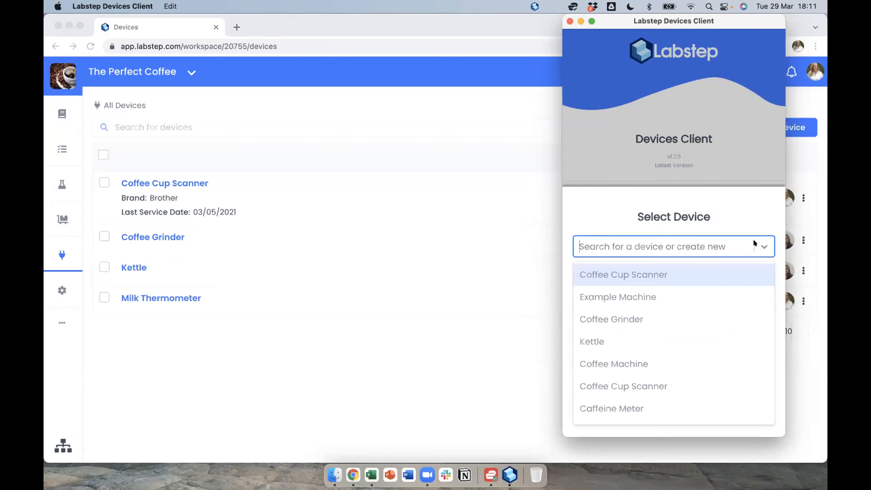
{"action": "left_click", "coordinate": [692, 274]}
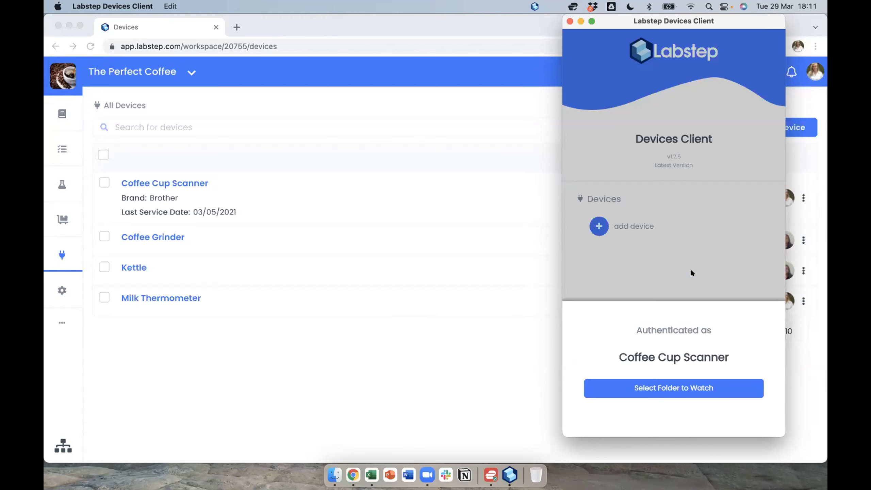
{"action": "left_click", "coordinate": [678, 383]}
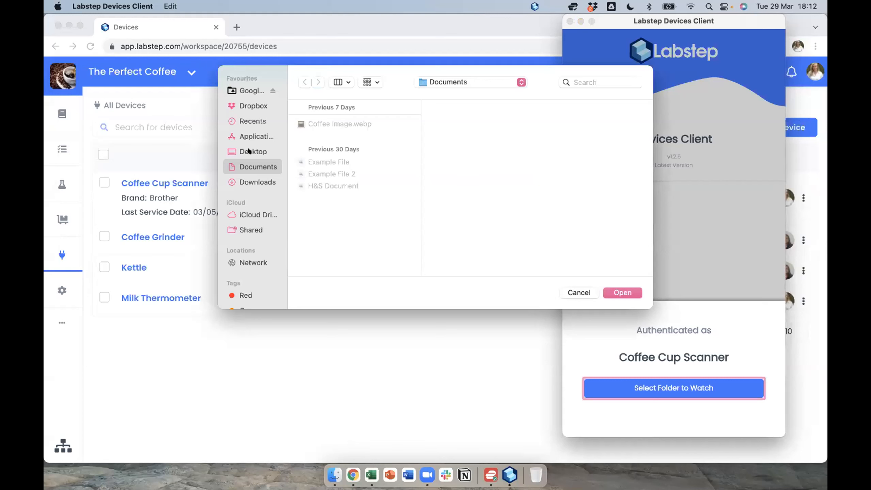
{"action": "left_click", "coordinate": [249, 151]}
{"action": "left_click", "coordinate": [317, 161]}
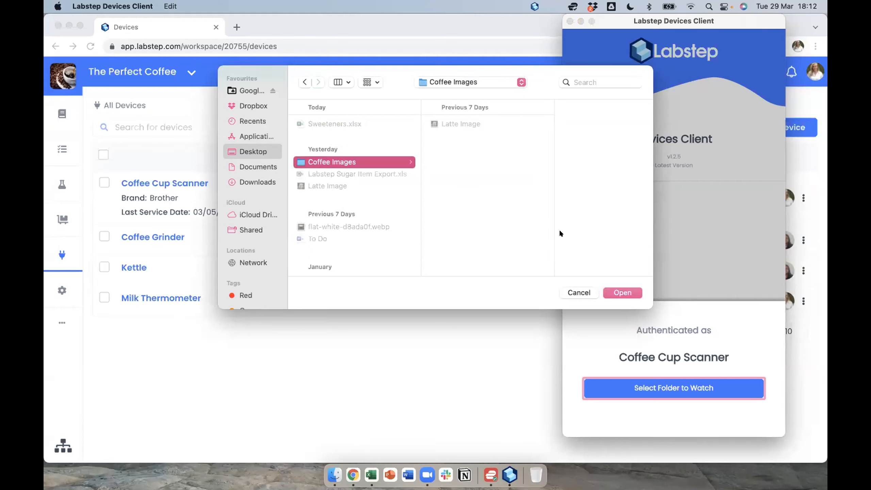
{"action": "left_click", "coordinate": [623, 292]}
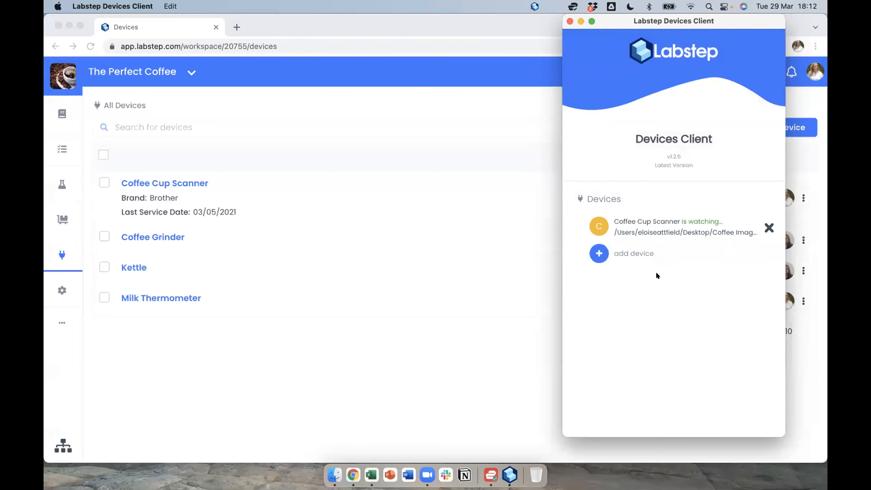
- In Finder, move Latte Image from the Desktop into the Coffee Images folder, keeping both copies, and minimize the Finder window
{"action": "left_click", "coordinate": [334, 475]}
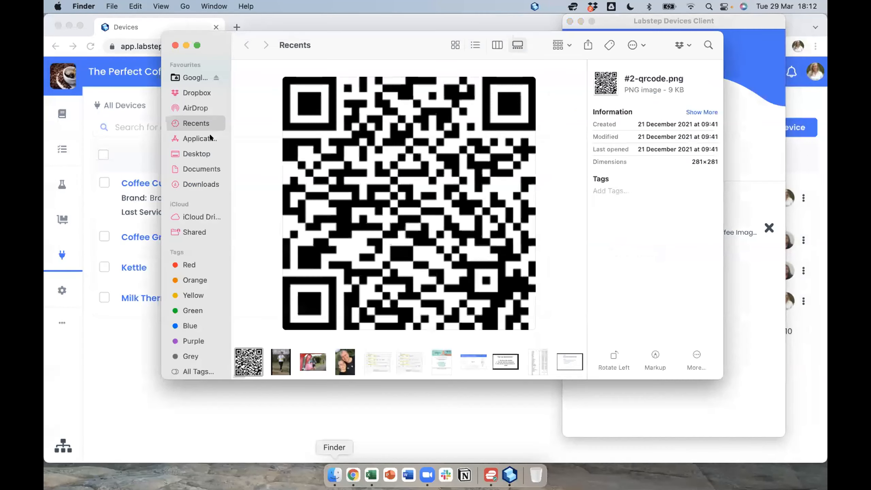
{"action": "left_click", "coordinate": [198, 153]}
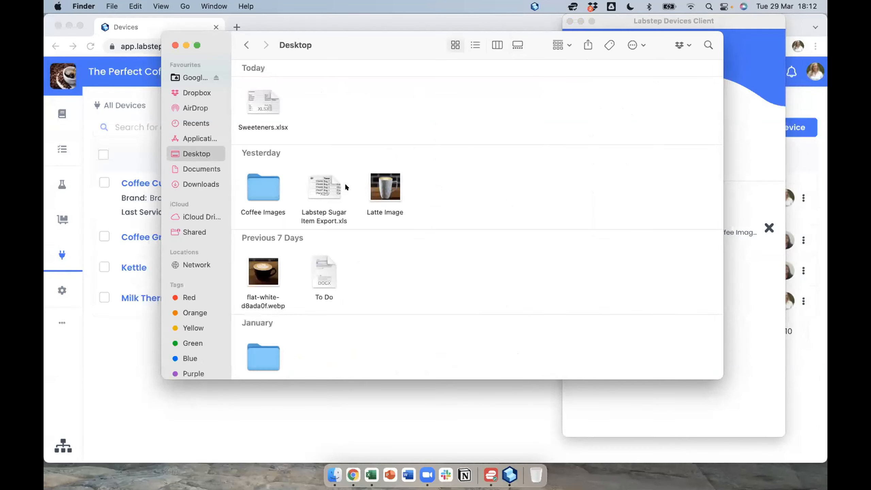
{"action": "left_click_drag", "start_coordinate": [380, 188], "coordinate": [260, 189]}
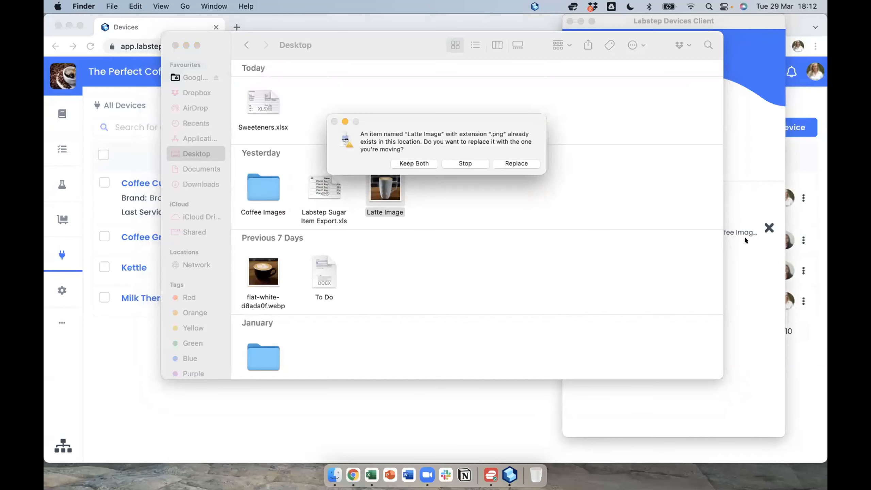
{"action": "left_click", "coordinate": [744, 236]}
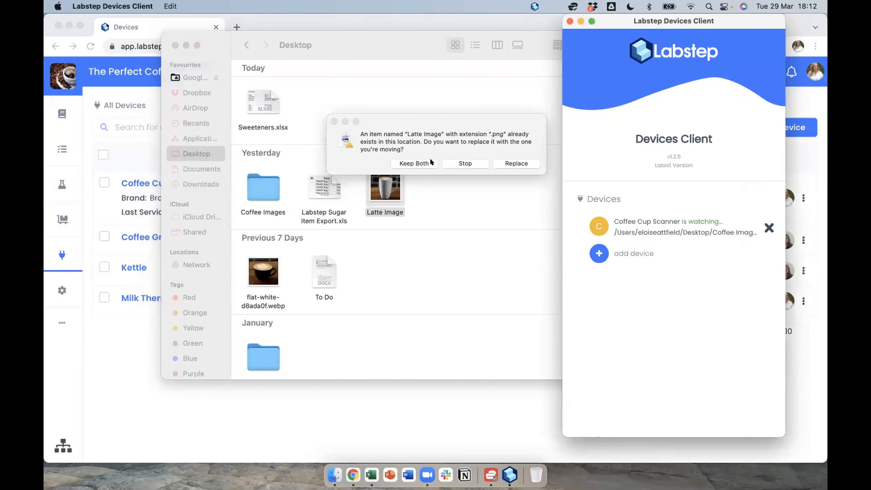
{"action": "left_click", "coordinate": [414, 163]}
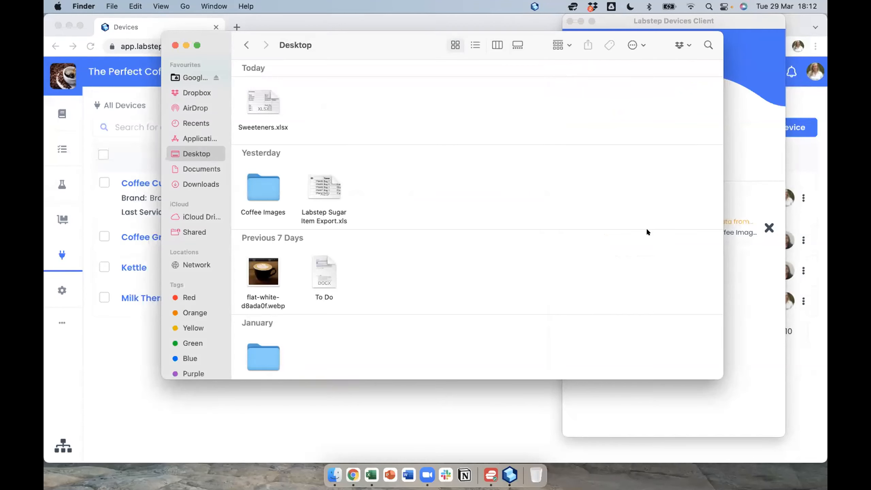
{"action": "left_click", "coordinate": [737, 264]}
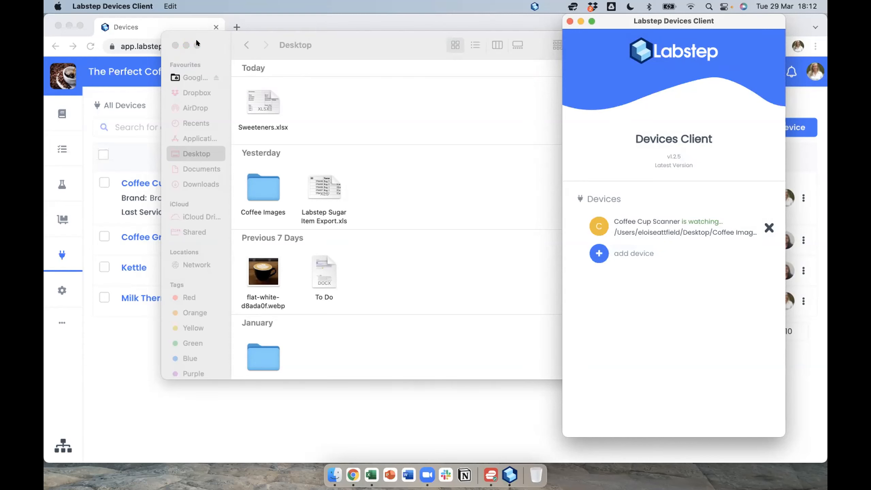
{"action": "left_click", "coordinate": [185, 44]}
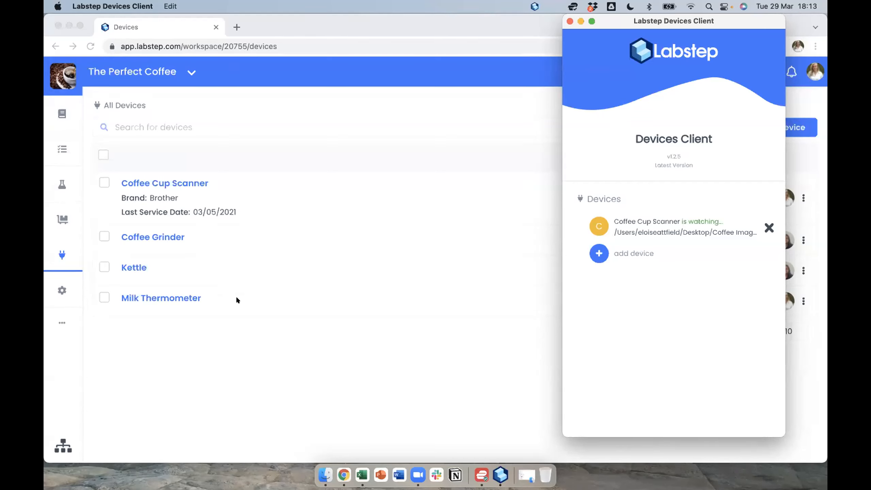
- Switch back to Labstep in Chrome and open the protocol Making a Simple Cup of Coffee for editing
{"action": "left_click", "coordinate": [212, 369]}
{"action": "left_click", "coordinate": [61, 149]}
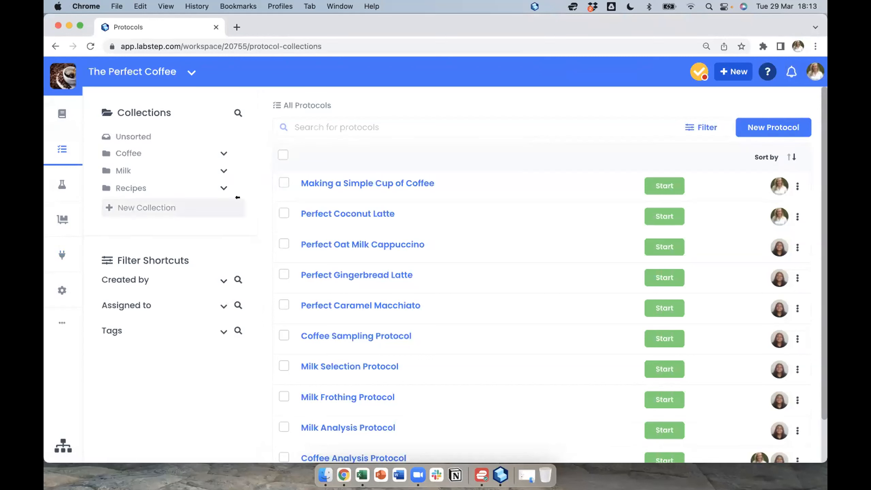
{"action": "left_click", "coordinate": [332, 182]}
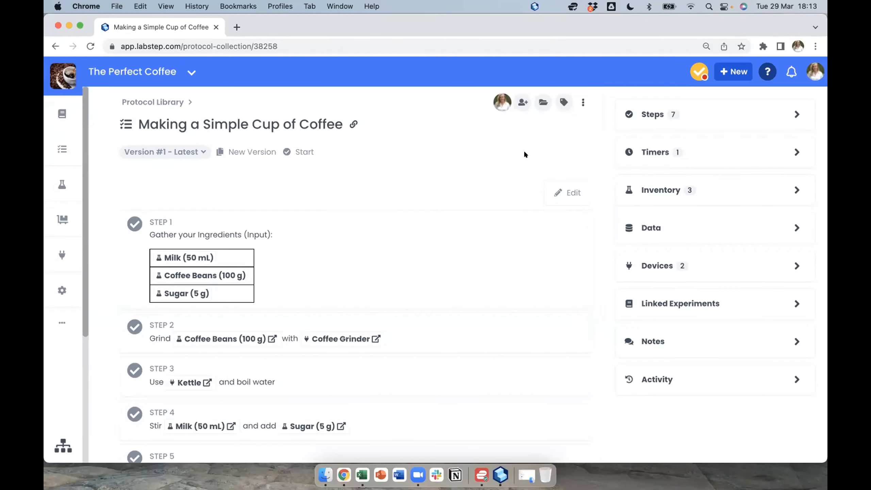
{"action": "left_click", "coordinate": [567, 192]}
- Turn on Track Lineage for the Milk input in step 1 of the protocol
{"action": "scroll", "coordinate": [519, 222], "scroll_direction": "down", "scroll_amount": 3}
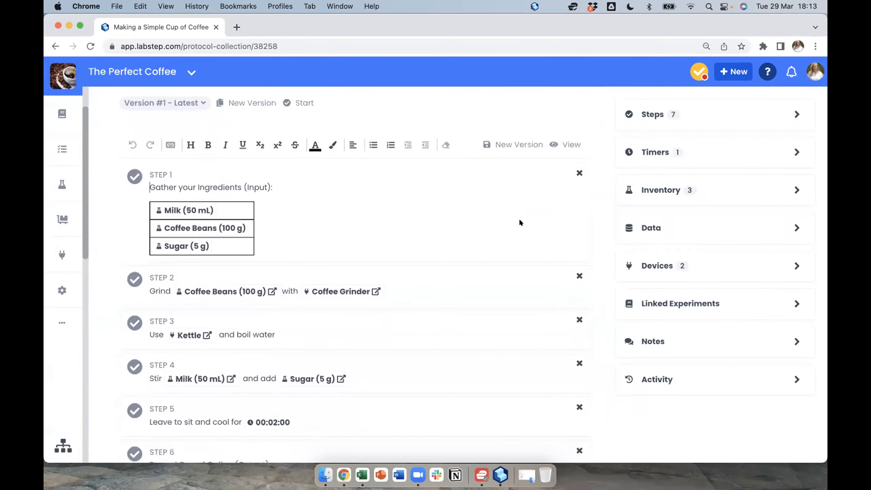
{"action": "scroll", "coordinate": [519, 222], "scroll_direction": "down", "scroll_amount": 3}
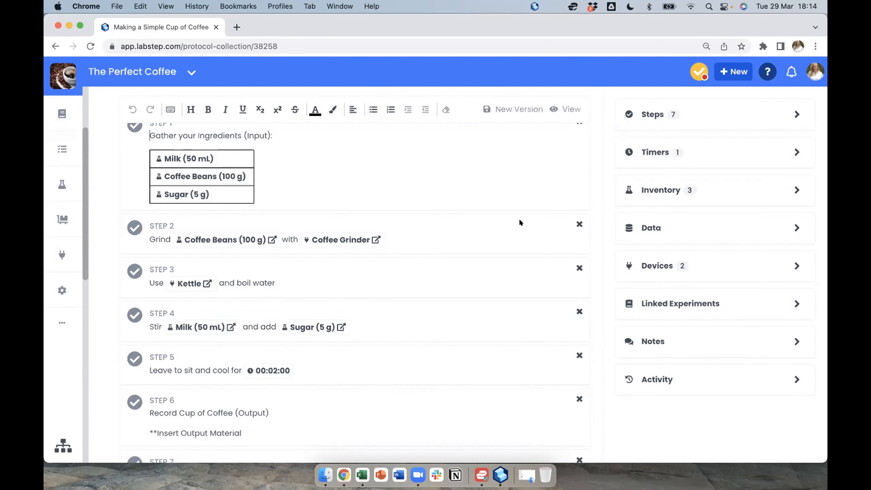
{"action": "left_click", "coordinate": [209, 158]}
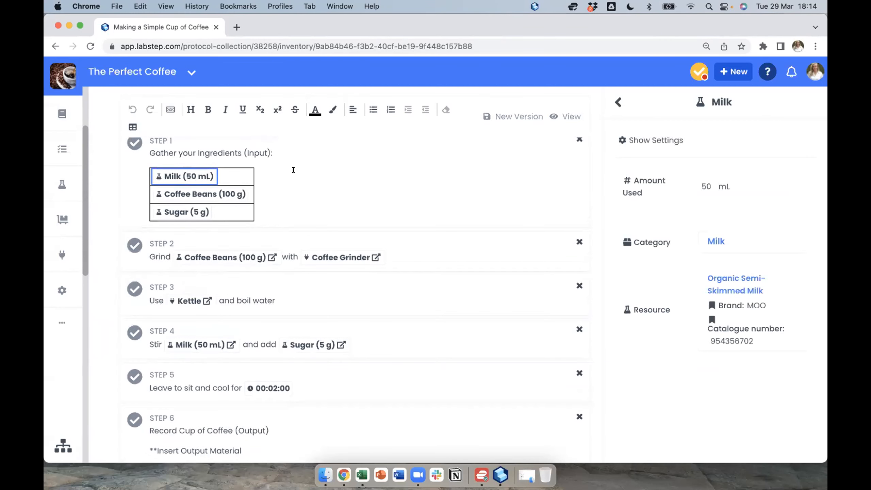
{"action": "left_click", "coordinate": [651, 140]}
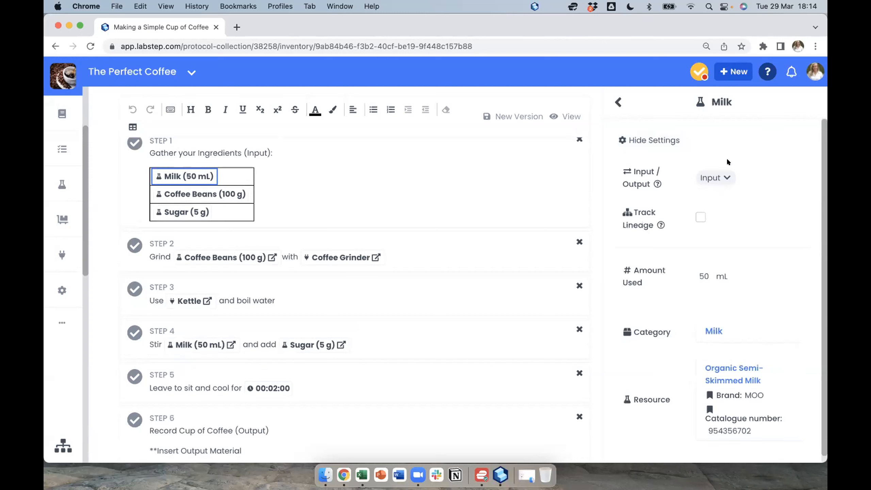
{"action": "left_click", "coordinate": [700, 217]}
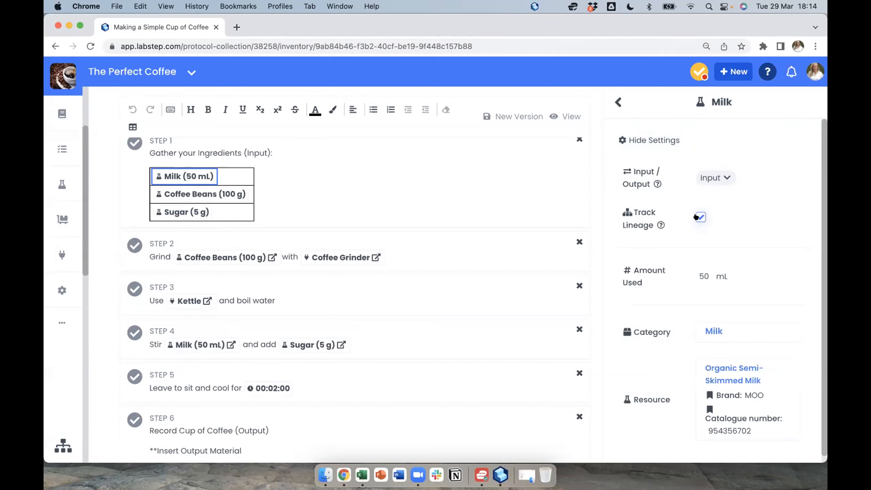
- Turn on Track Lineage for the Coffee Beans and Sugar inputs, and return to the protocol's inventory list
{"action": "left_click", "coordinate": [227, 194]}
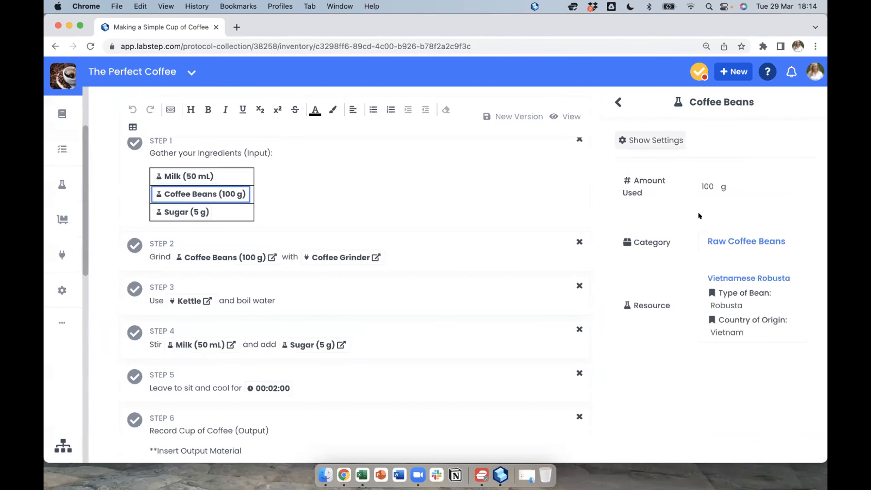
{"action": "left_click", "coordinate": [702, 216]}
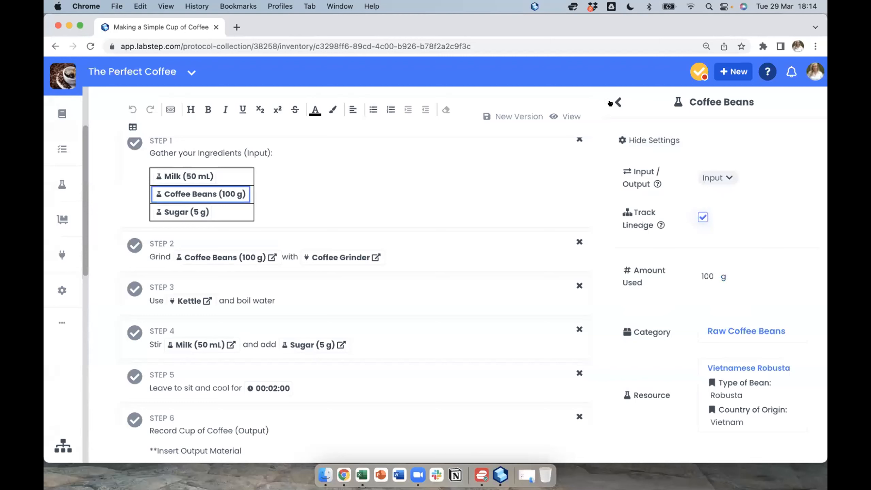
{"action": "left_click", "coordinate": [183, 211]}
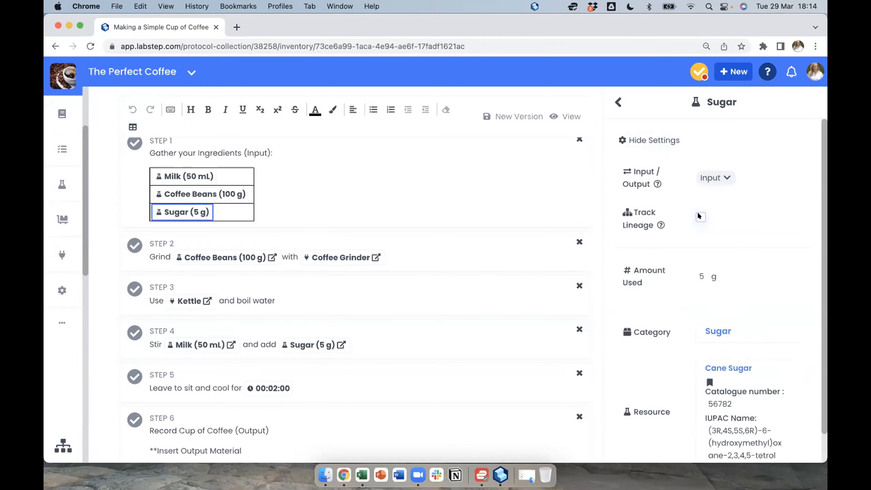
{"action": "left_click", "coordinate": [617, 101]}
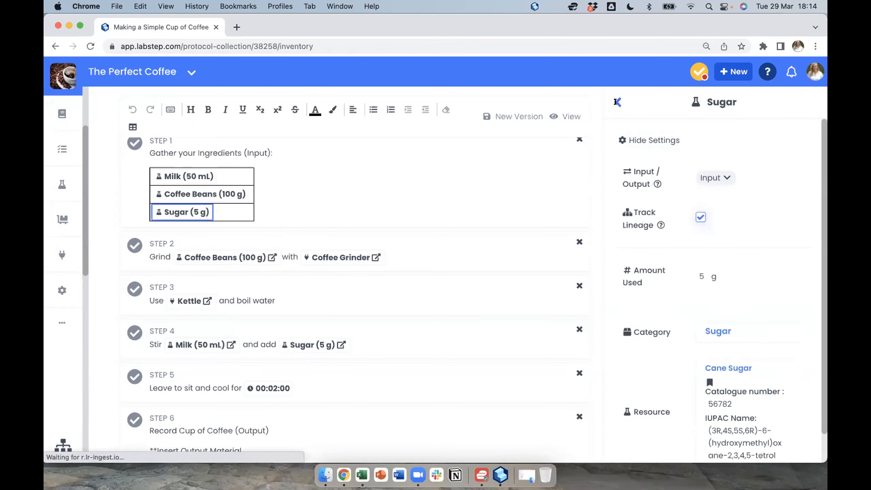
{"action": "scroll", "coordinate": [403, 347], "scroll_direction": "down", "scroll_amount": 2}
{"action": "scroll", "coordinate": [404, 346], "scroll_direction": "down", "scroll_amount": 1}
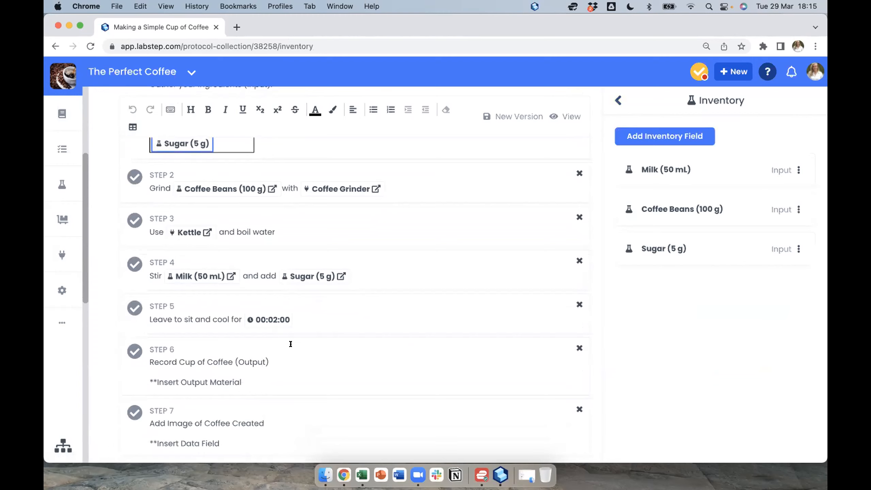
- Replace the "**Insert Output Material" placeholder in step 6 of the protocol with a new inventory field
{"action": "scroll", "coordinate": [292, 342], "scroll_direction": "down", "scroll_amount": 2}
{"action": "left_click_drag", "start_coordinate": [246, 337], "coordinate": [148, 337]}
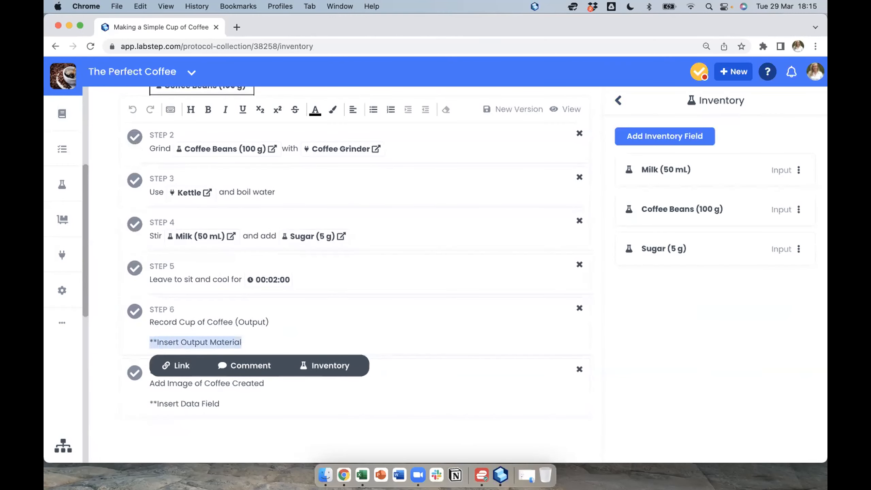
{"action": "key", "text": "BackSpace"}
{"action": "type", "text": "/"}
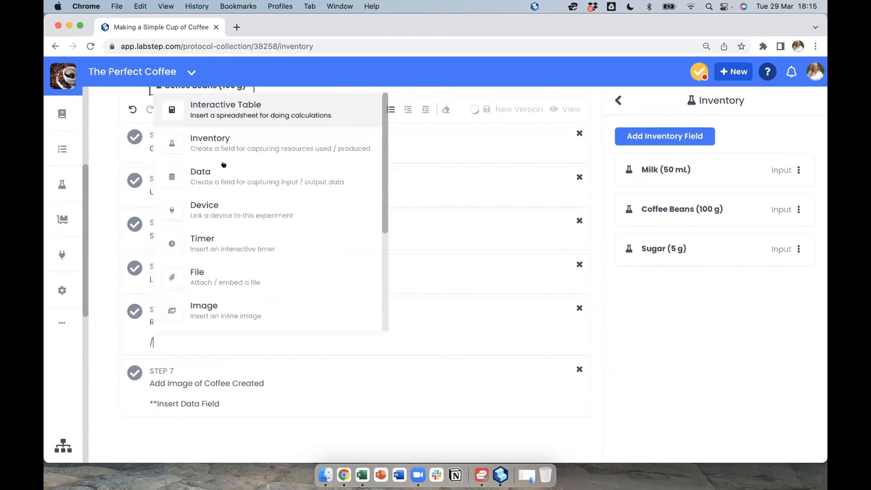
{"action": "left_click", "coordinate": [226, 139]}
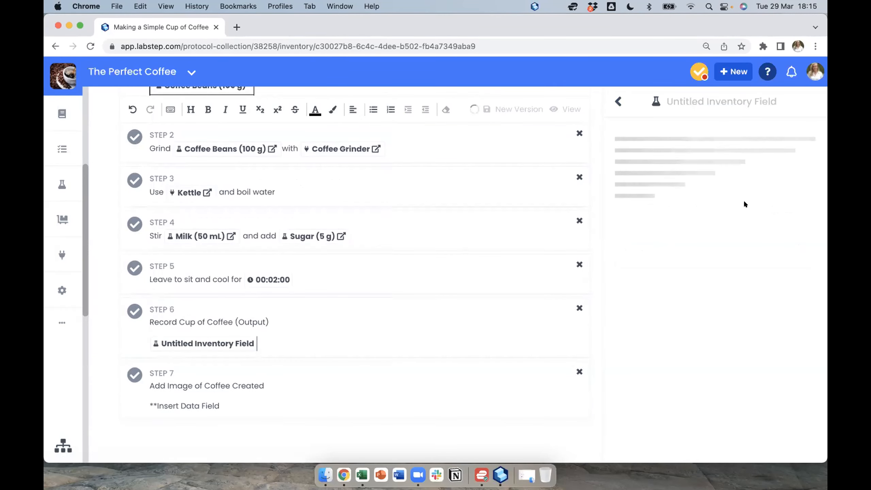
- Set the new step 6 inventory field to Output and turn on Track Lineage for it
{"action": "left_click", "coordinate": [730, 179]}
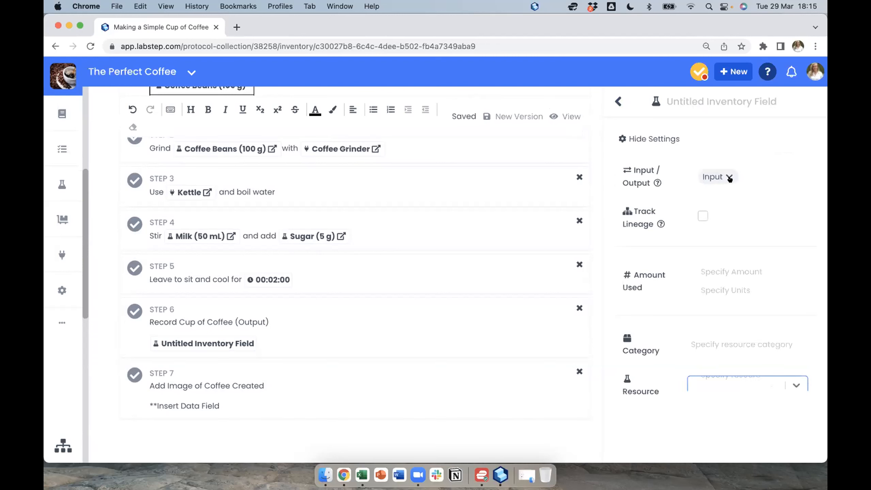
{"action": "left_click", "coordinate": [726, 211]}
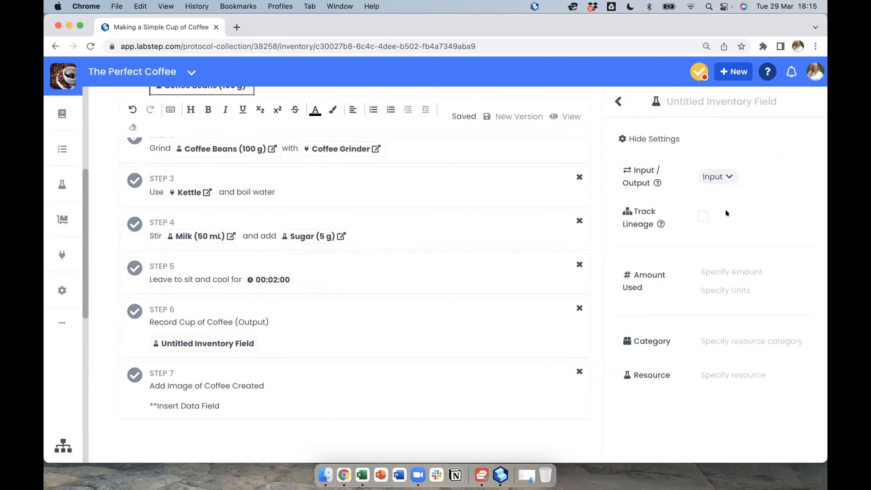
{"action": "left_click", "coordinate": [717, 177]}
{"action": "left_click", "coordinate": [708, 191]}
{"action": "left_click", "coordinate": [697, 216]}
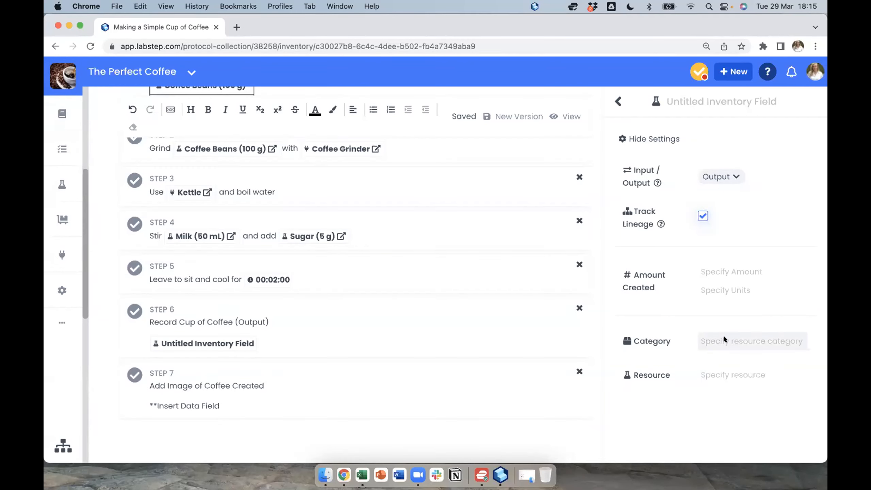
{"action": "left_click", "coordinate": [724, 337]}
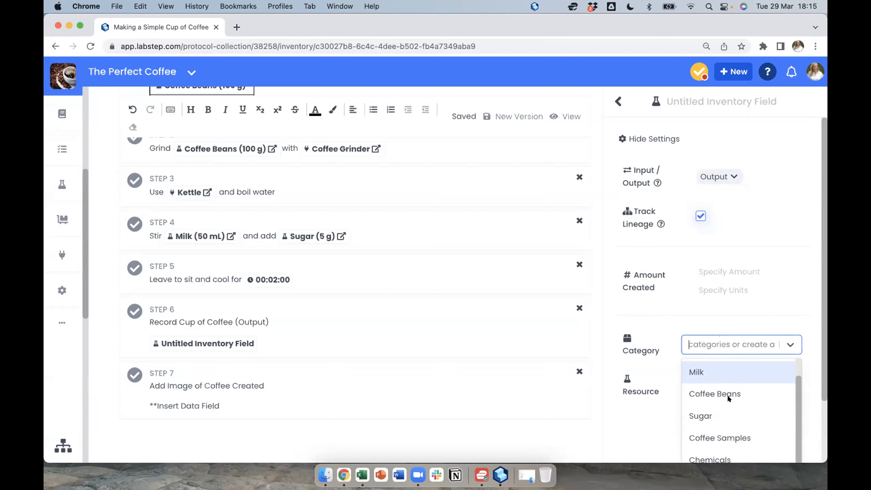
{"action": "left_click", "coordinate": [731, 434]}
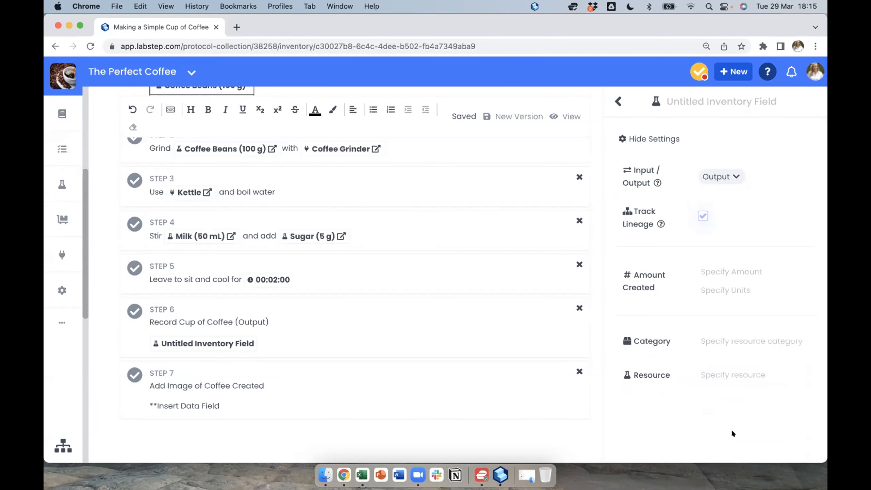
{"action": "left_click", "coordinate": [732, 378]}
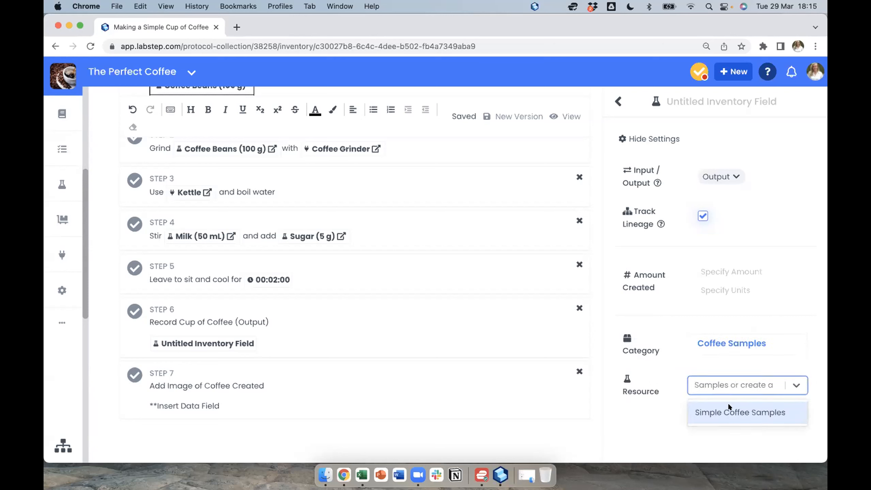
- Set the output inventory field's resource category to Coffee Sample Library
{"action": "left_click", "coordinate": [777, 339]}
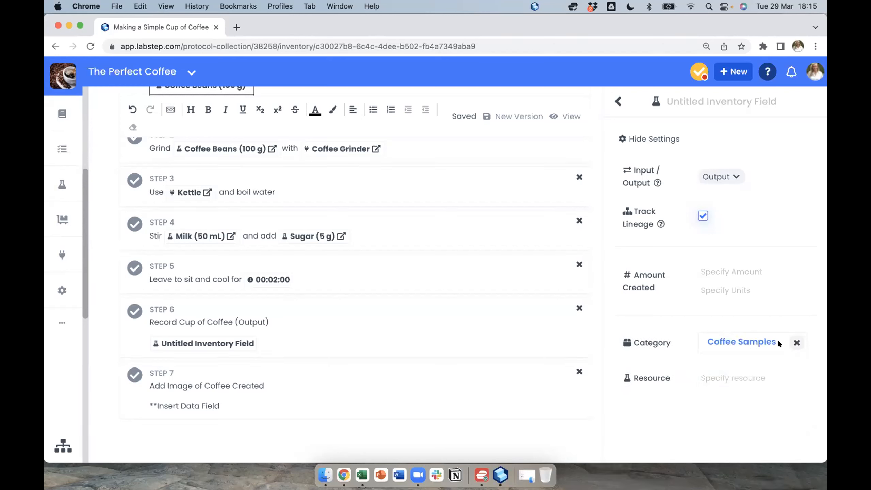
{"action": "scroll", "coordinate": [736, 409], "scroll_direction": "down", "scroll_amount": 1}
{"action": "scroll", "coordinate": [736, 409], "scroll_direction": "down", "scroll_amount": 5}
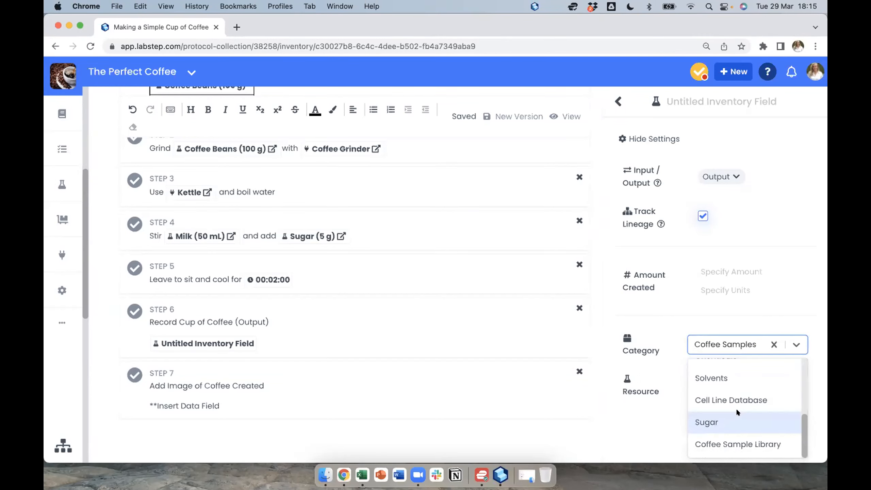
{"action": "scroll", "coordinate": [737, 409], "scroll_direction": "up", "scroll_amount": 1}
{"action": "scroll", "coordinate": [736, 410], "scroll_direction": "down", "scroll_amount": 1}
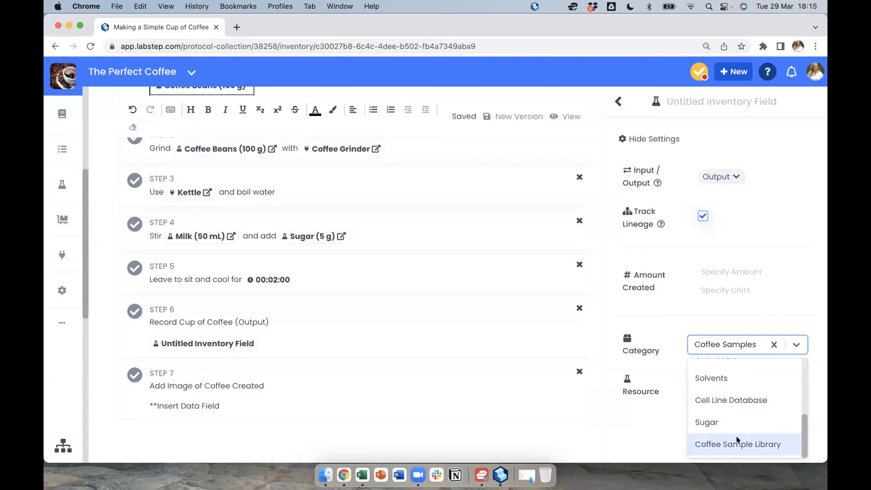
{"action": "left_click", "coordinate": [737, 439]}
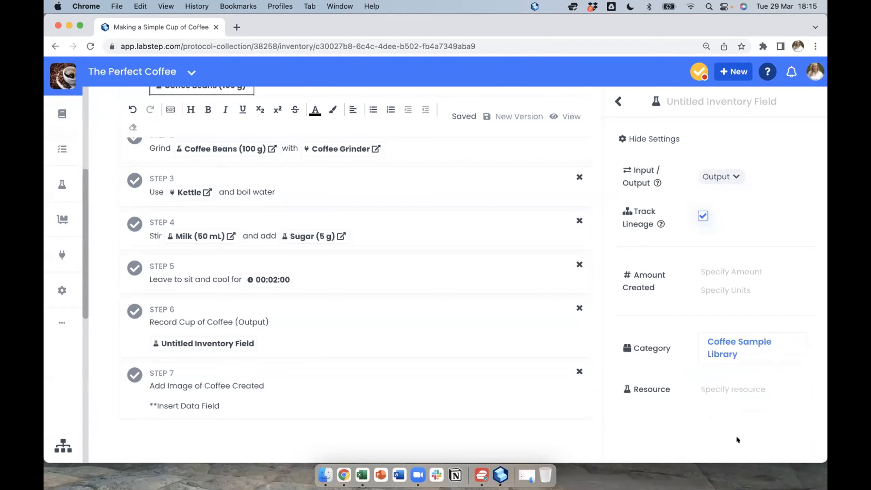
- Create a new resource named Coffee Sample for the output inventory field
{"action": "left_click", "coordinate": [749, 385]}
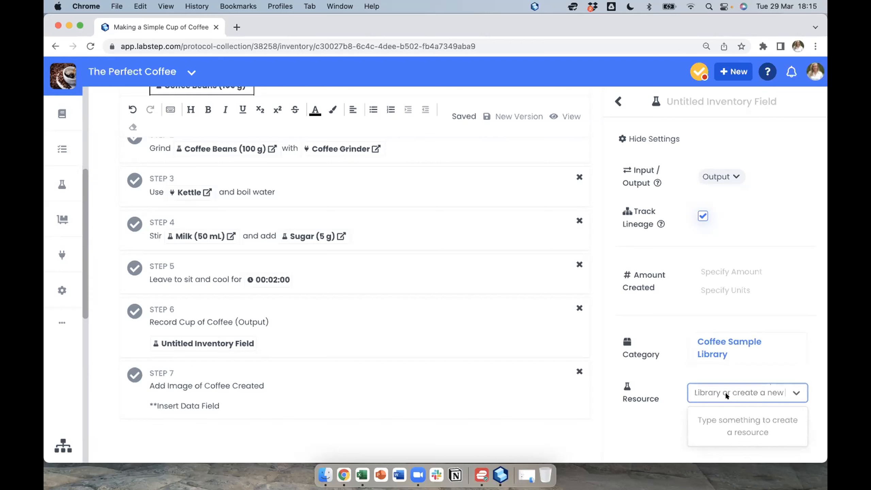
{"action": "type", "text": "Coffee SAmple"}
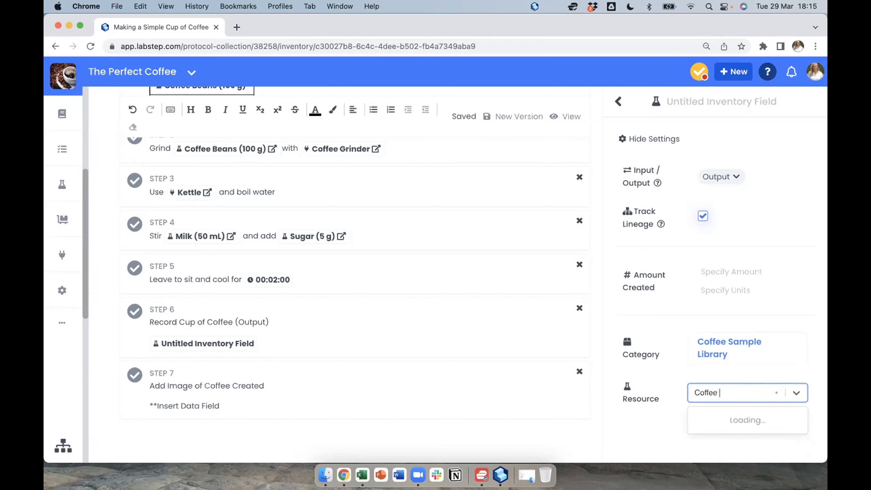
{"action": "key", "text": "BackSpace"}
{"action": "key", "text": "BackSpace"}
{"action": "key", "text": "BackSpace"}
{"action": "key", "text": "BackSpace"}
{"action": "type", "text": "ample"}
{"action": "left_click", "coordinate": [733, 422]}
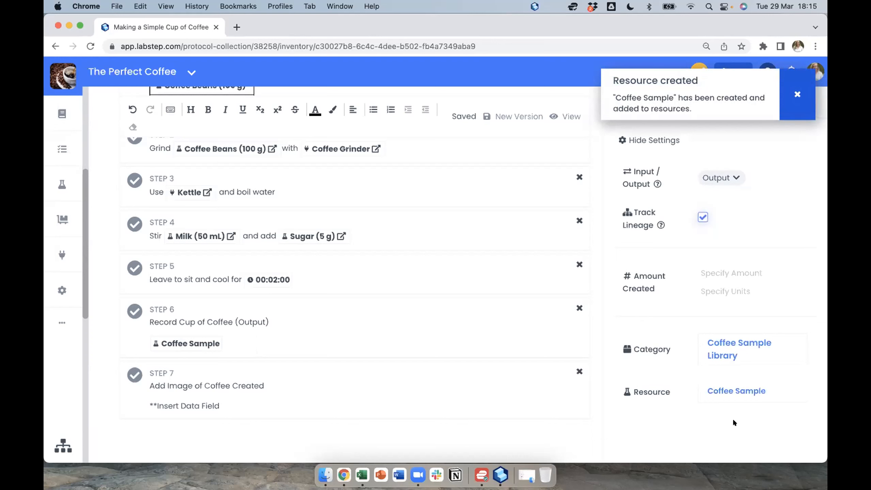
- Set the Coffee Sample field's amount created to 200 mL and return to the protocol's inventory list
{"action": "left_click", "coordinate": [719, 265]}
{"action": "type", "text": "200"}
{"action": "key", "text": "Return"}
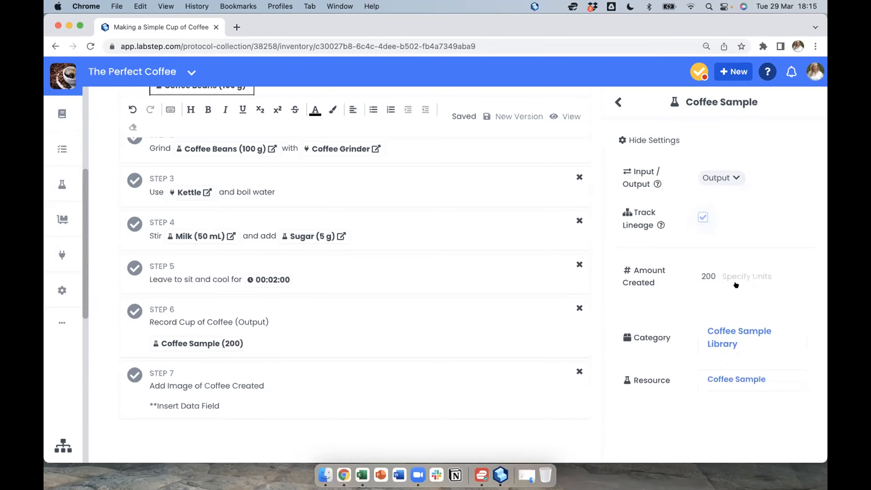
{"action": "left_click", "coordinate": [736, 285]}
{"action": "type", "text": "mL"}
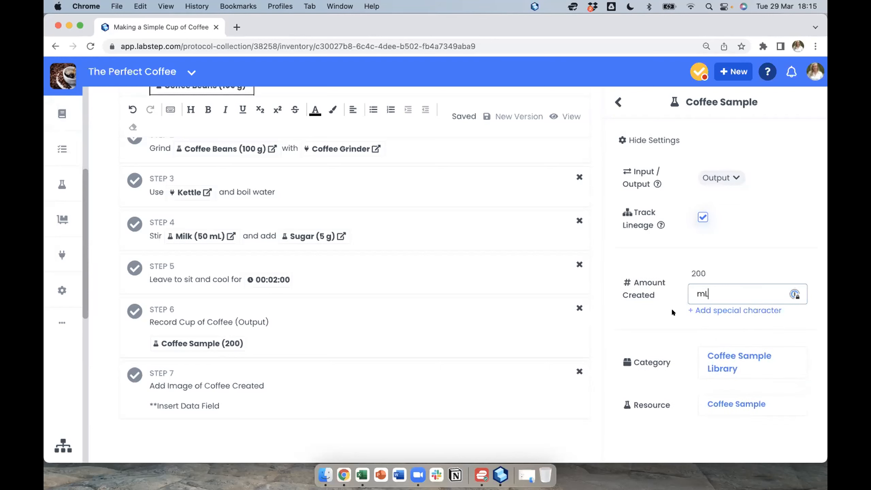
{"action": "key", "text": "Return"}
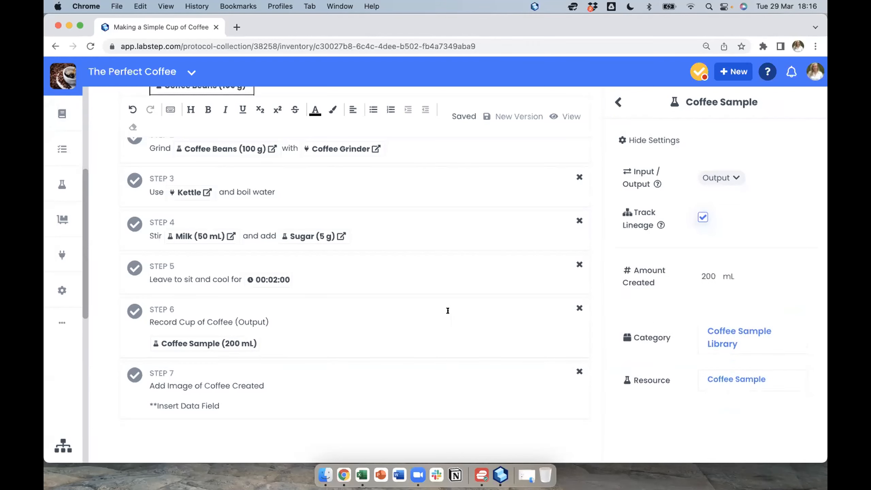
{"action": "left_click", "coordinate": [618, 102]}
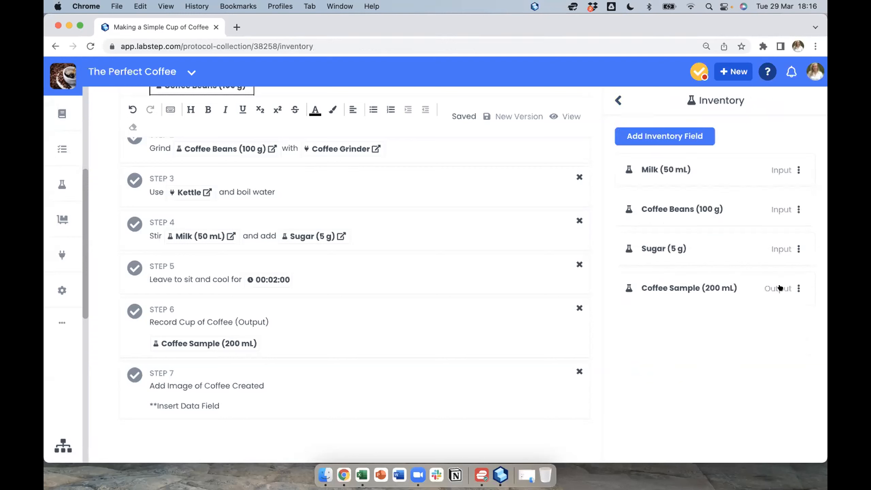
- Replace the "**Insert Data Field" placeholder in step 7 of the protocol with a new data field
{"action": "left_click", "coordinate": [222, 405]}
{"action": "left_click_drag", "start_coordinate": [221, 405], "coordinate": [150, 405]}
{"action": "key", "text": "BackSpace"}
{"action": "key", "text": "BackSpace"}
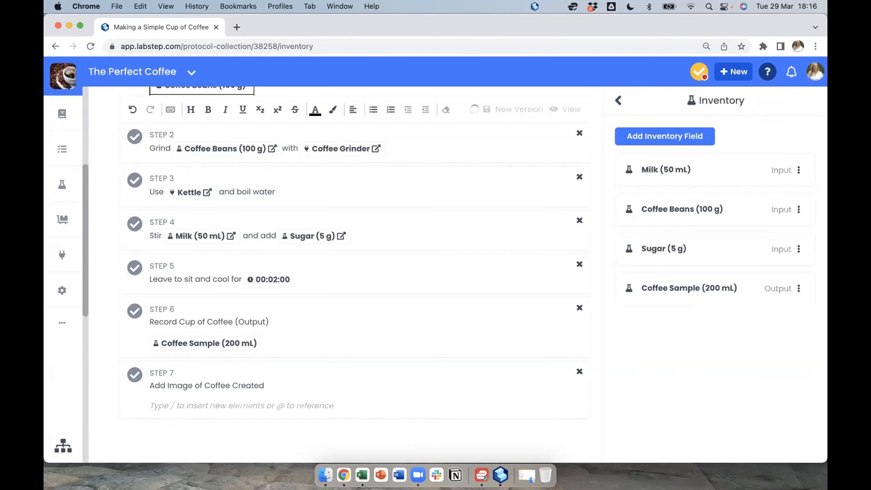
{"action": "type", "text": "/data"}
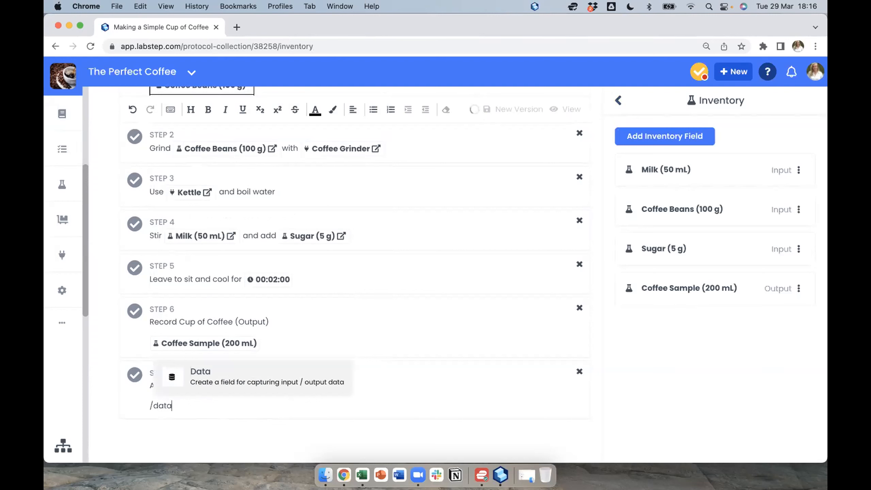
{"action": "left_click", "coordinate": [190, 374]}
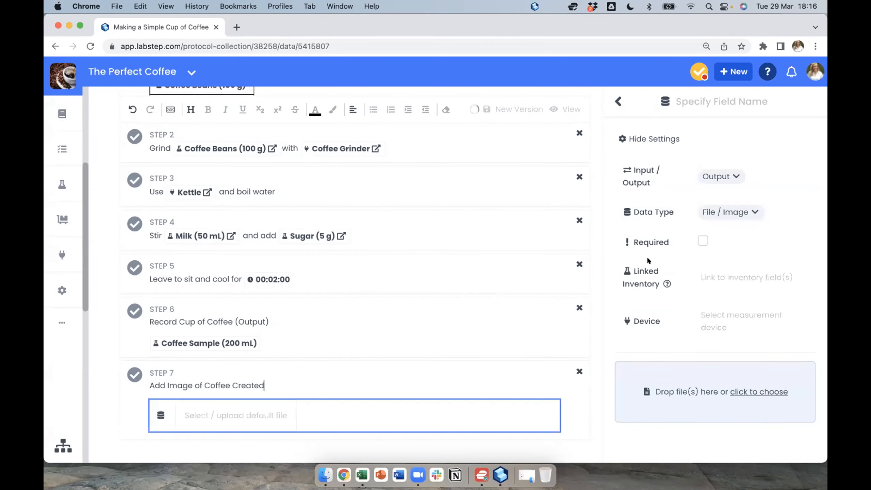
- Name the new data field Coffee Image and link it to the Coffee Sample (200 mL) inventory field
{"action": "left_click", "coordinate": [702, 101]}
{"action": "type", "text": "Coffee Image"}
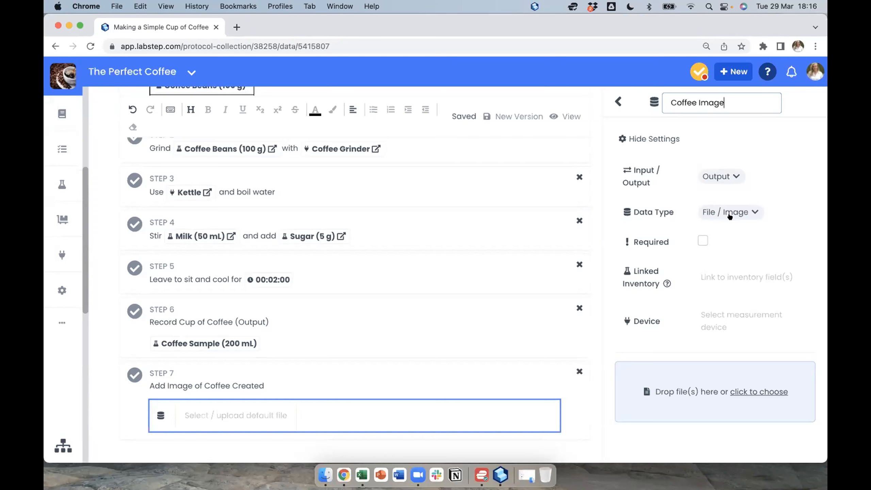
{"action": "left_click", "coordinate": [733, 276]}
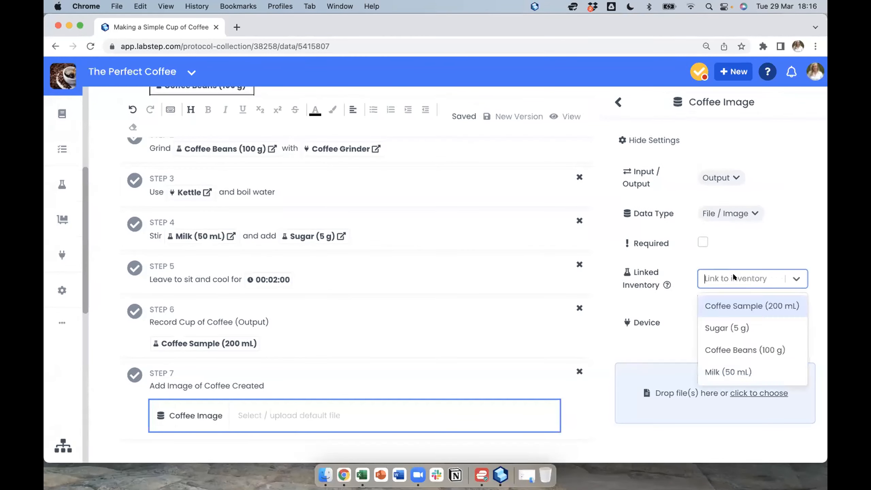
{"action": "left_click", "coordinate": [736, 304]}
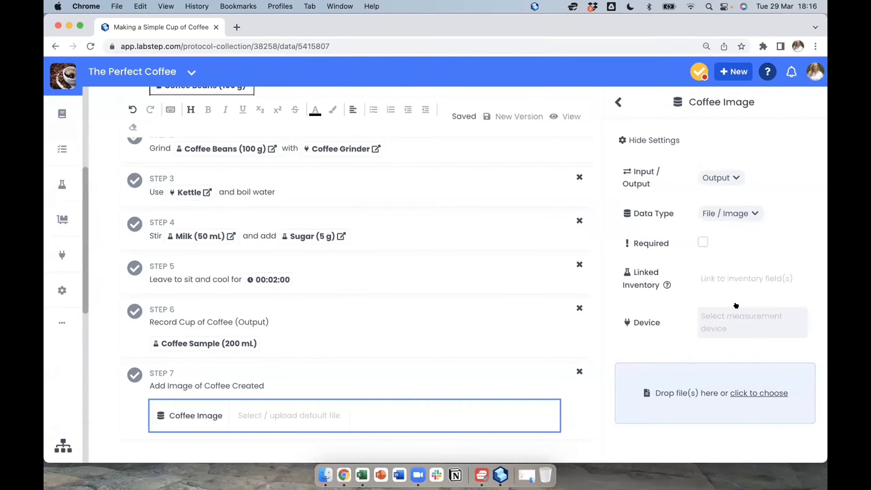
- Assign Coffee Cup Scanner as the Coffee Image field's device and return to the protocol's overview
{"action": "left_click", "coordinate": [708, 332]}
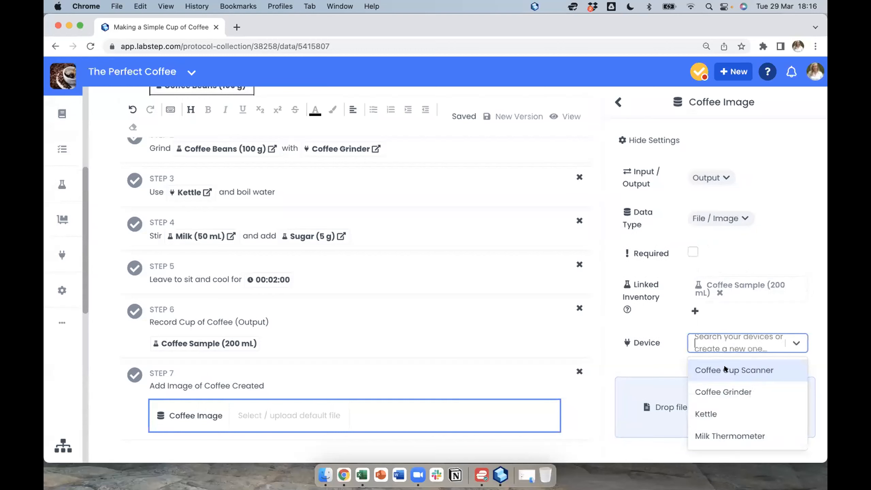
{"action": "left_click", "coordinate": [724, 366]}
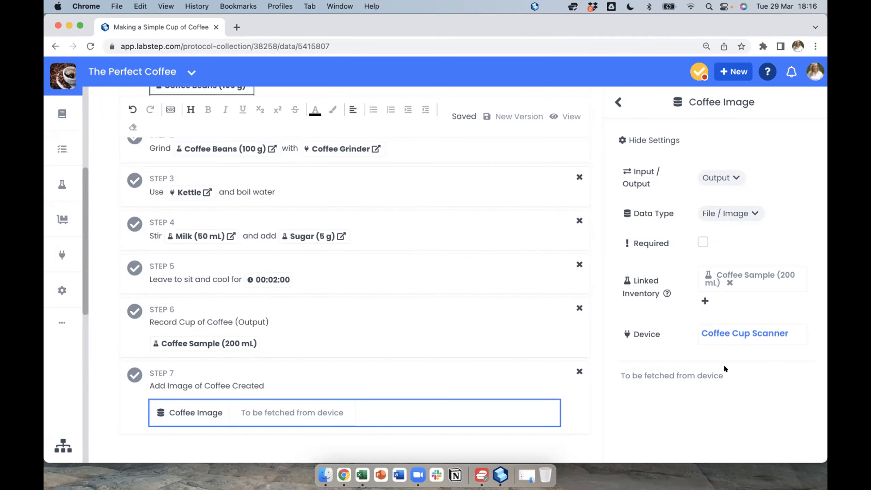
{"action": "left_click", "coordinate": [618, 101]}
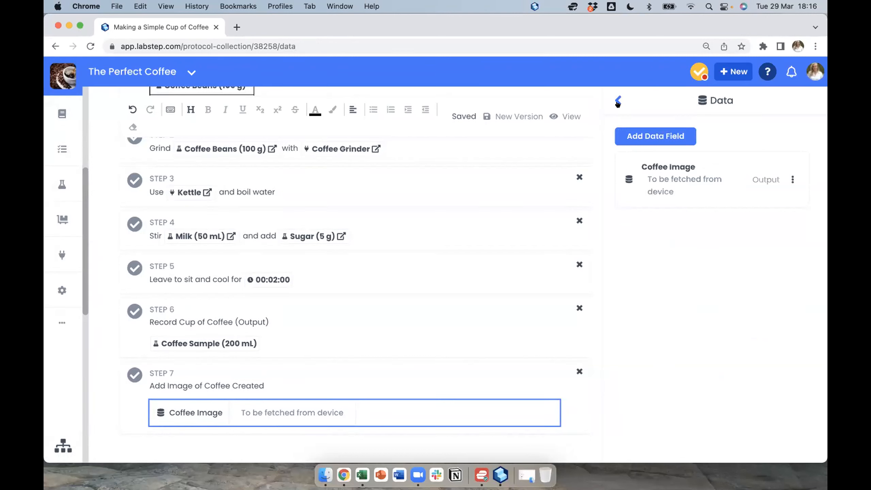
{"action": "left_click", "coordinate": [618, 101]}
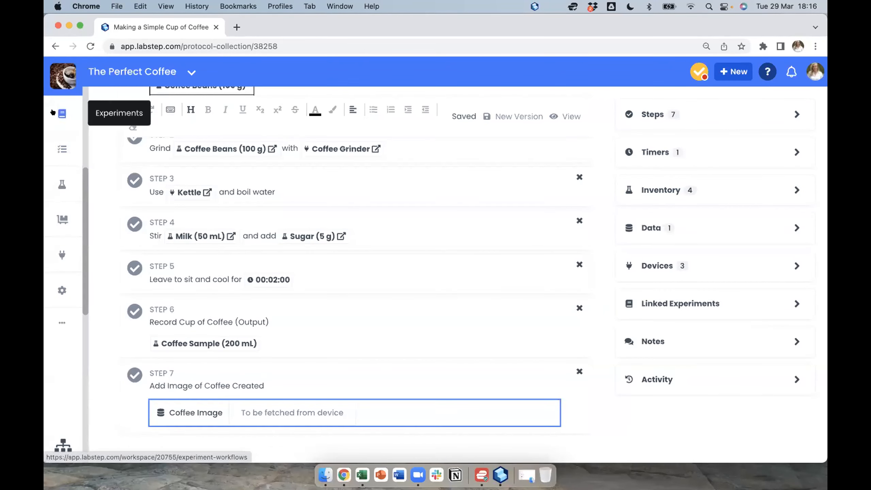
- Create an experiment from the Making a Cup of Coffee Experiment template and title it Making a Perfect Cup of Coffee Experiment
{"action": "left_click", "coordinate": [60, 112]}
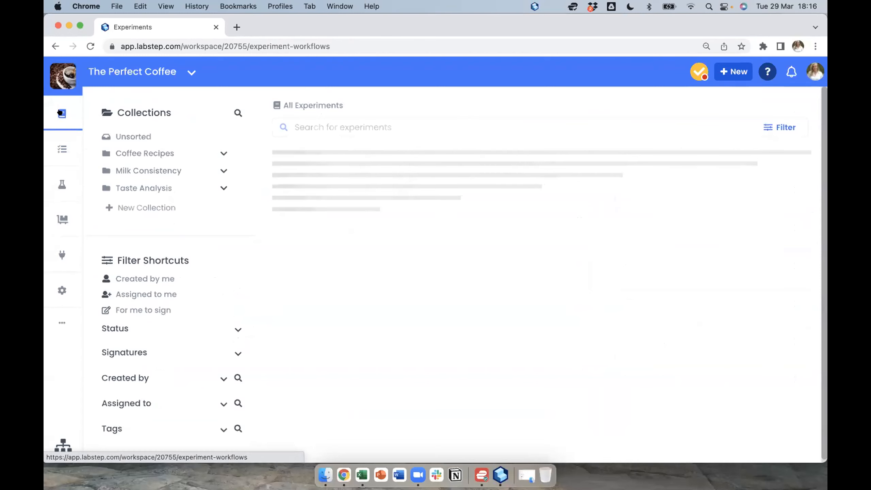
{"action": "left_click", "coordinate": [806, 133]}
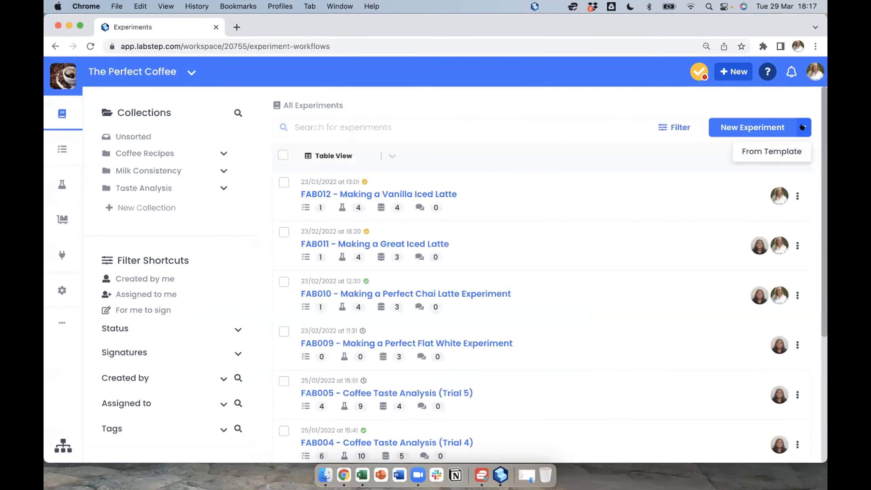
{"action": "left_click", "coordinate": [789, 146]}
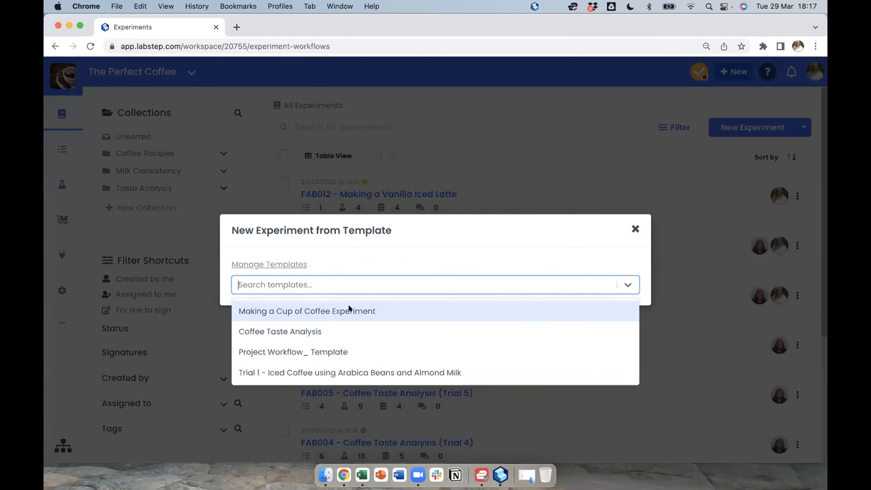
{"action": "left_click", "coordinate": [347, 307]}
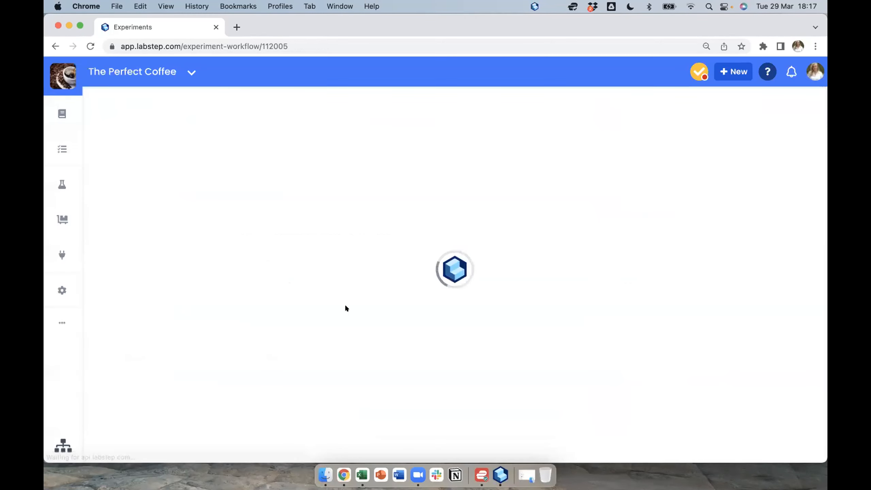
{"action": "left_click", "coordinate": [262, 125]}
{"action": "type", "text": "Perfect Cup of Coffee Experiment"}
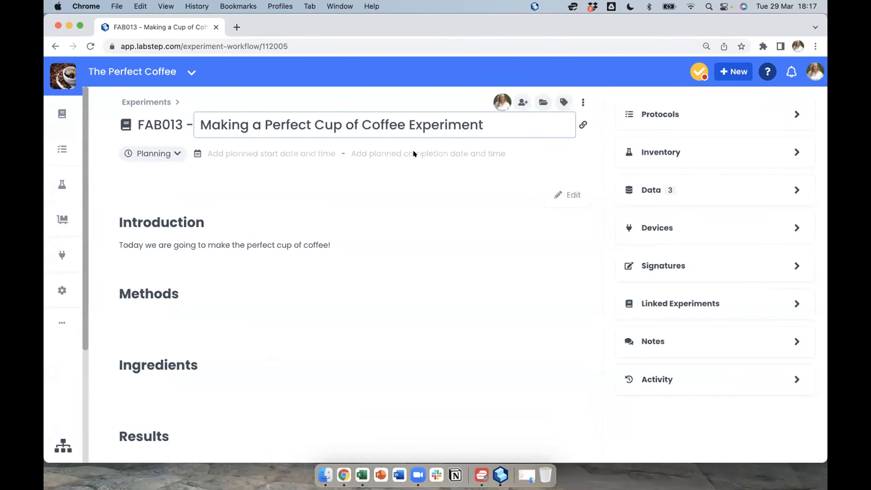
- Insert the Making a Cup of Coffee protocol under the experiment's Methods heading
{"action": "left_click", "coordinate": [564, 194]}
{"action": "left_click", "coordinate": [136, 309]}
{"action": "type", "text": "/"}
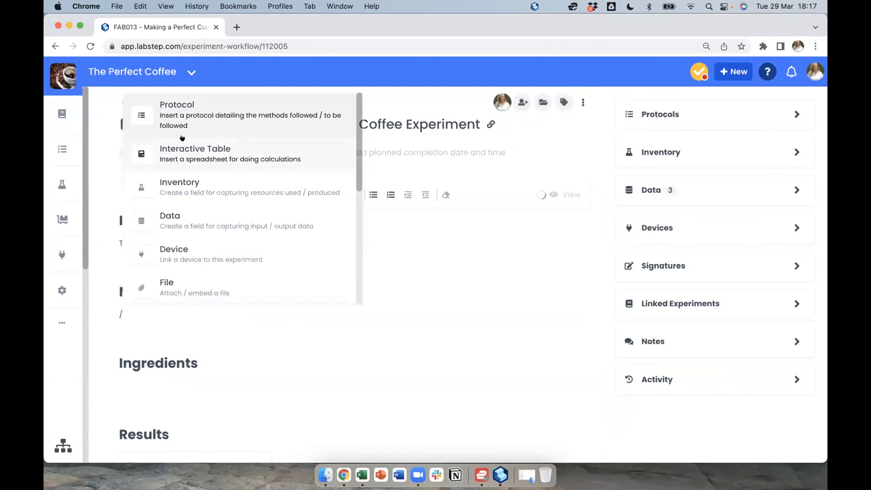
{"action": "key", "text": "Return"}
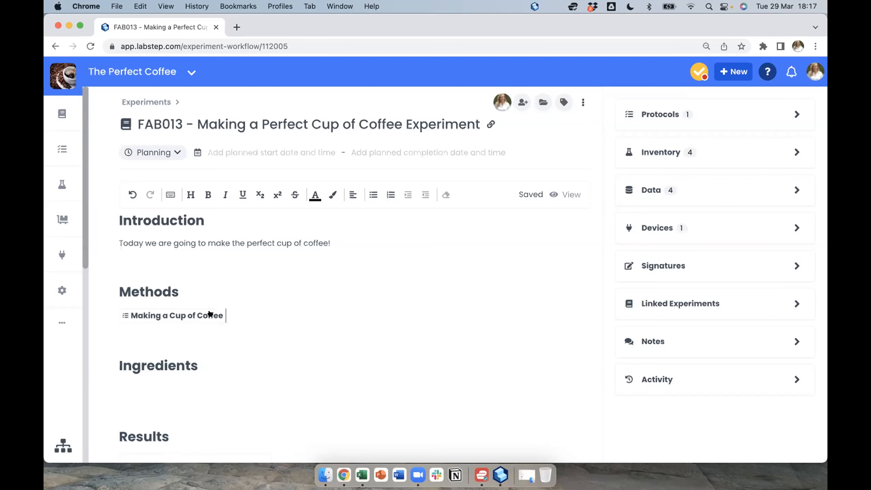
- Open the inserted Making a Cup of Coffee protocol, review its steps, and return to the experiment
{"action": "left_click", "coordinate": [213, 315]}
{"action": "left_click", "coordinate": [213, 316]}
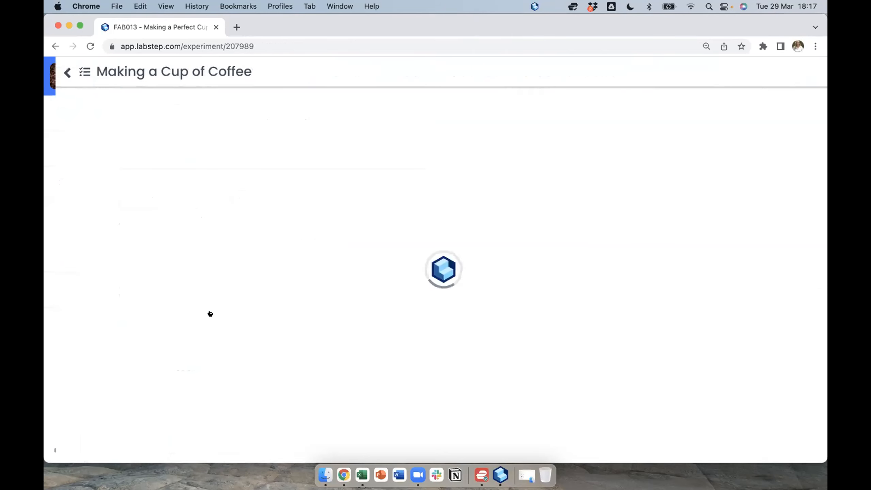
{"action": "scroll", "coordinate": [533, 251], "scroll_direction": "down", "scroll_amount": 6}
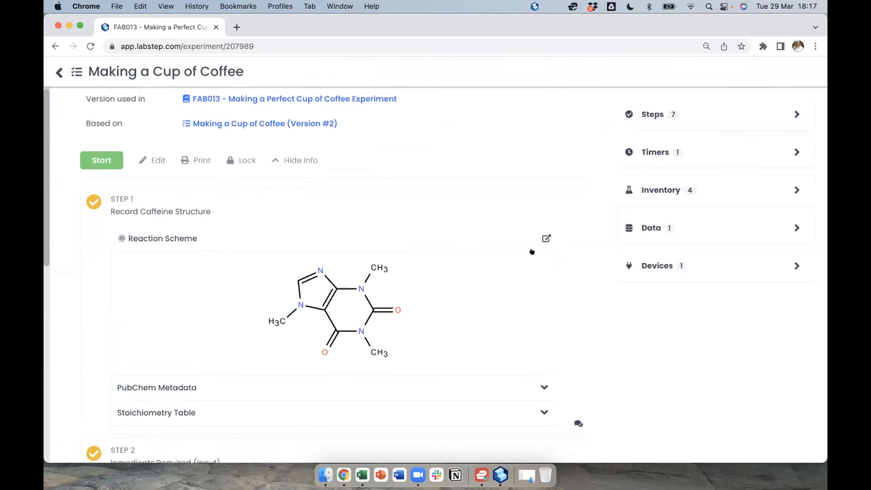
{"action": "scroll", "coordinate": [533, 250], "scroll_direction": "down", "scroll_amount": 2}
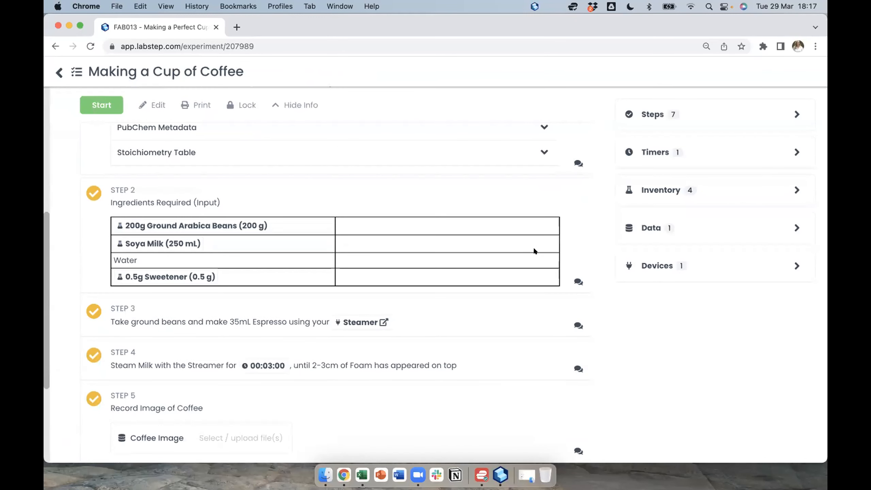
{"action": "scroll", "coordinate": [534, 251], "scroll_direction": "up", "scroll_amount": 8}
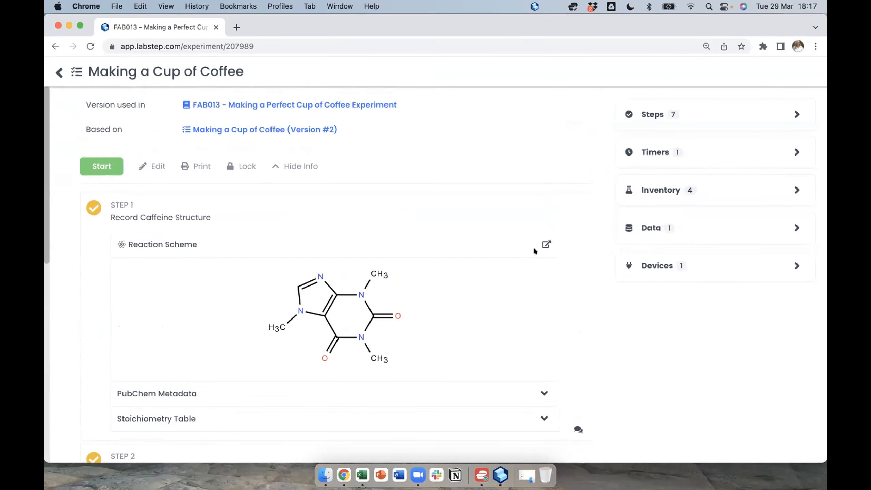
{"action": "left_click", "coordinate": [59, 73]}
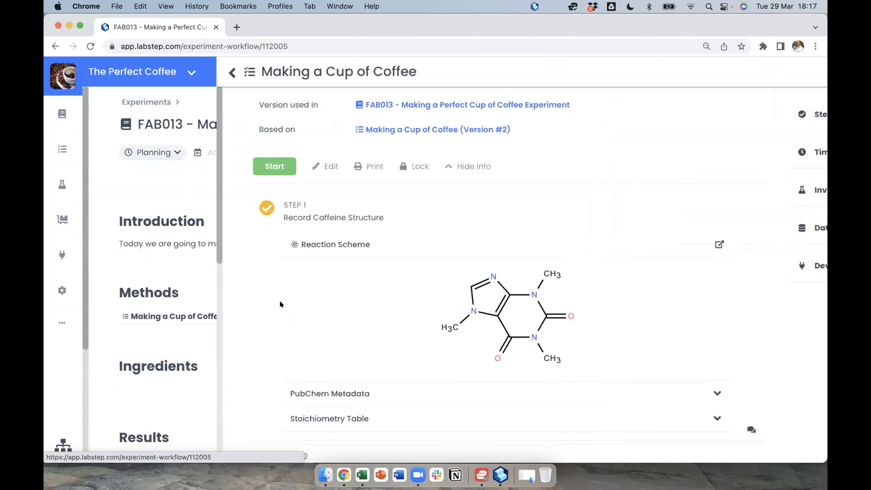
- Insert the Making a Simple Cup of Coffee protocol below the first protocol under Methods
{"action": "left_click", "coordinate": [218, 336]}
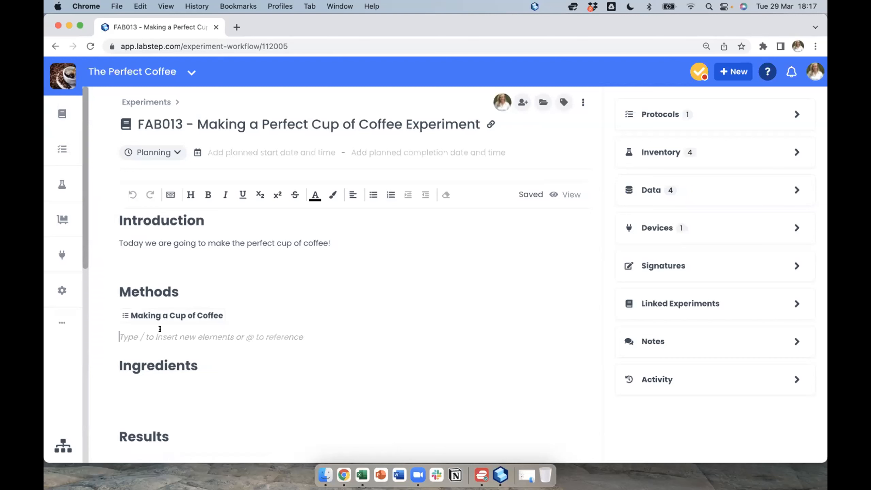
{"action": "type", "text": "/"}
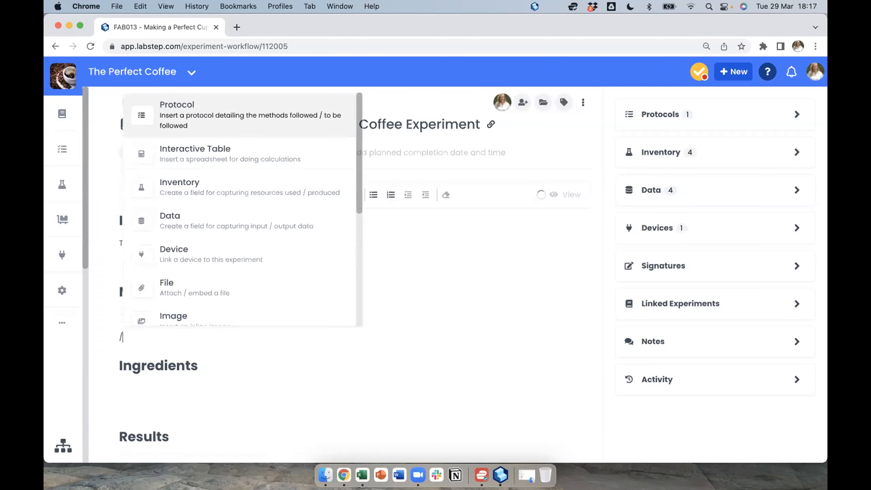
{"action": "left_click", "coordinate": [191, 114]}
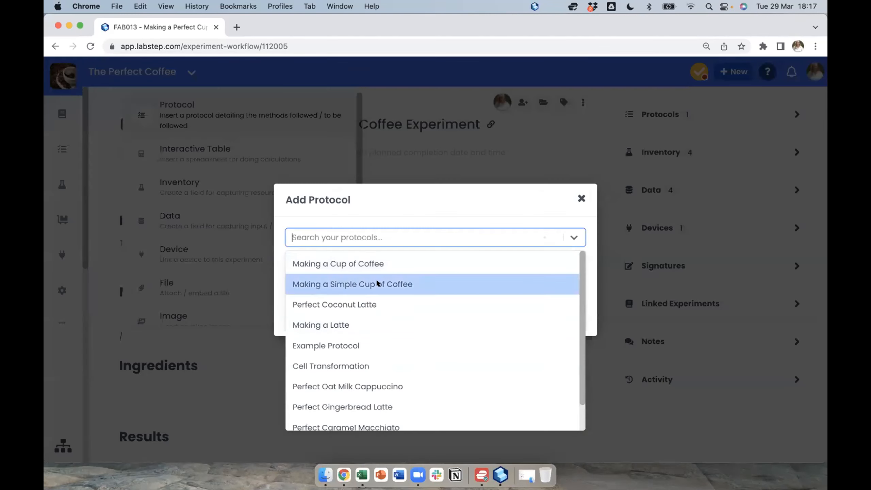
{"action": "left_click", "coordinate": [376, 283]}
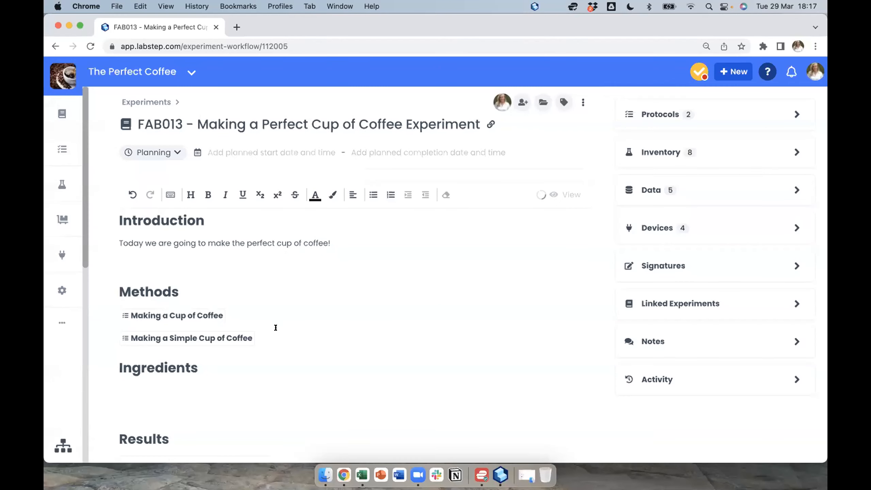
- Open the Making a Simple Cup of Coffee protocol from the Methods section, keeping the experiment's changes
{"action": "left_click", "coordinate": [239, 338]}
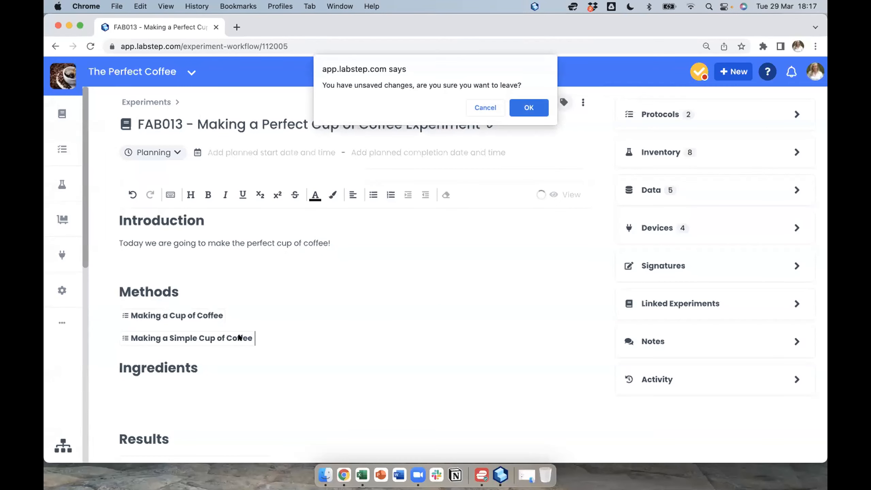
{"action": "left_click", "coordinate": [489, 108]}
{"action": "left_click", "coordinate": [219, 339]}
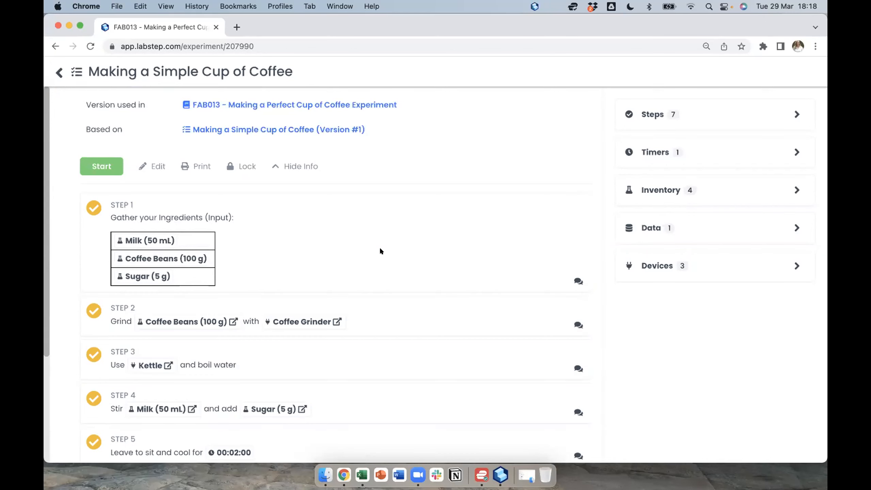
- Assign Carton #2 as the item for the Milk input in step 1 and deduct the 50 mL used
{"action": "left_click", "coordinate": [156, 237]}
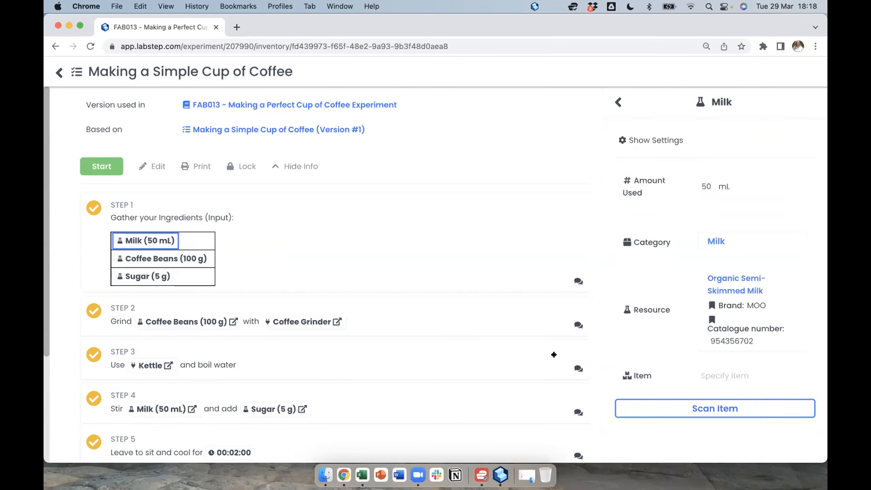
{"action": "left_click", "coordinate": [734, 375]}
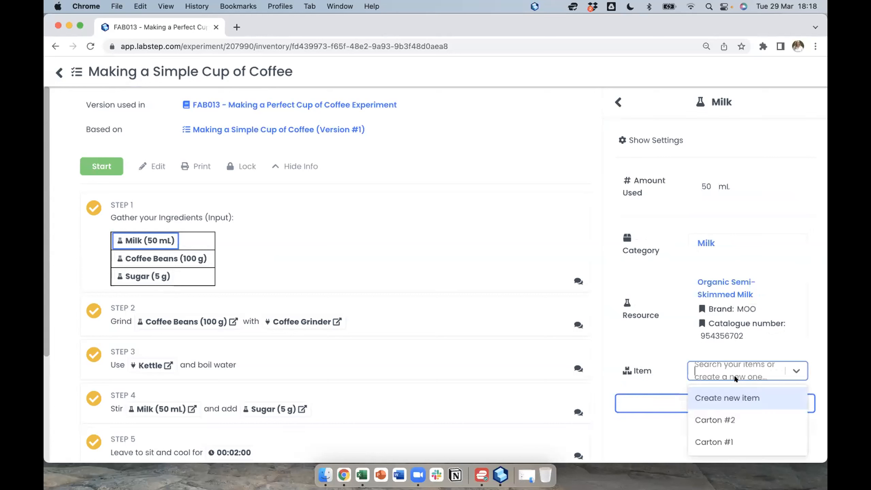
{"action": "left_click", "coordinate": [728, 411]}
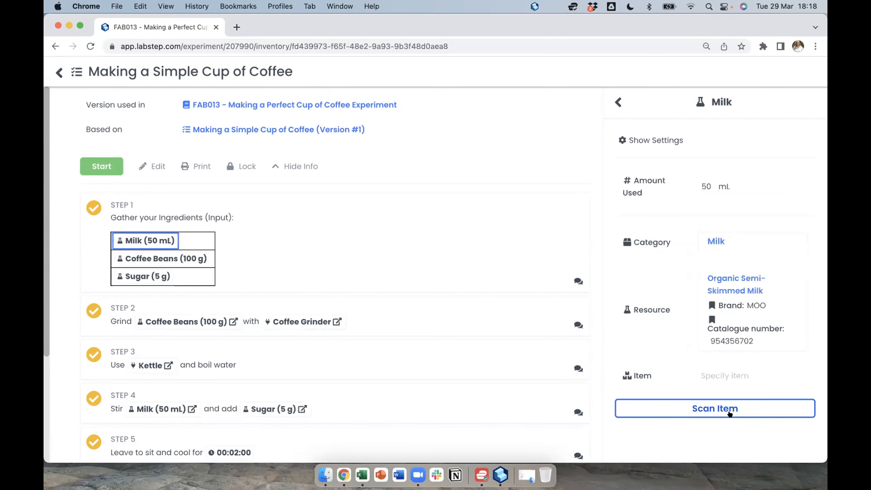
{"action": "scroll", "coordinate": [743, 325], "scroll_direction": "down", "scroll_amount": 3}
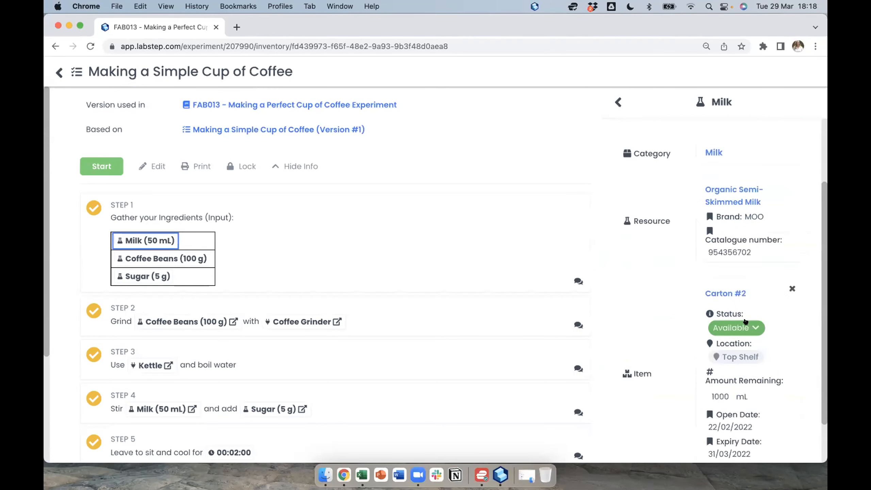
{"action": "left_click", "coordinate": [719, 446]}
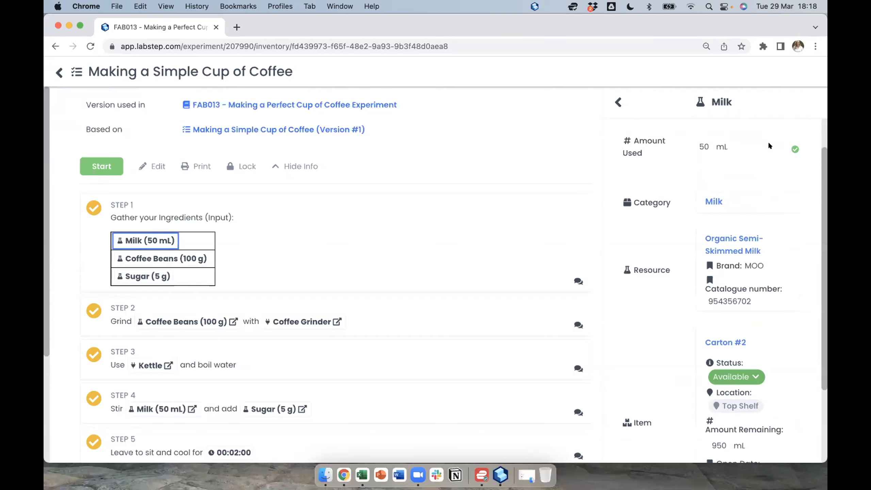
- Assign Batch #1 as the item for the Coffee Beans input and deduct the 100 g used
{"action": "left_click", "coordinate": [153, 259]}
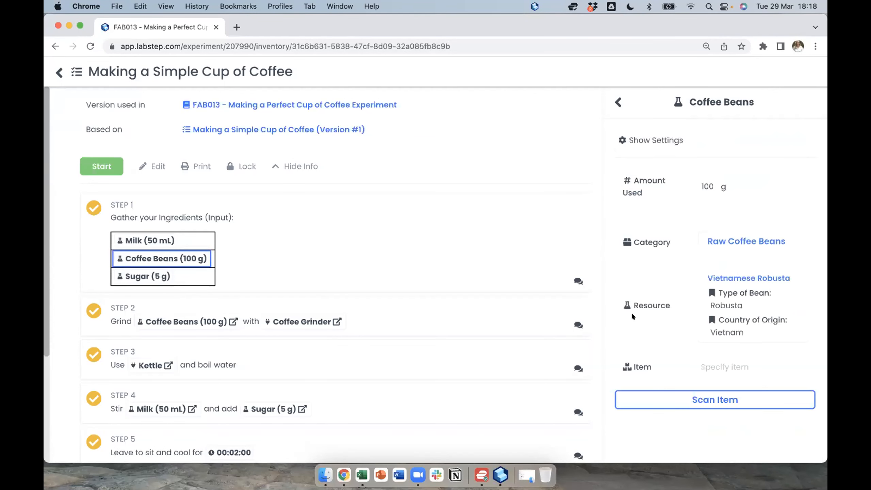
{"action": "left_click", "coordinate": [724, 361]}
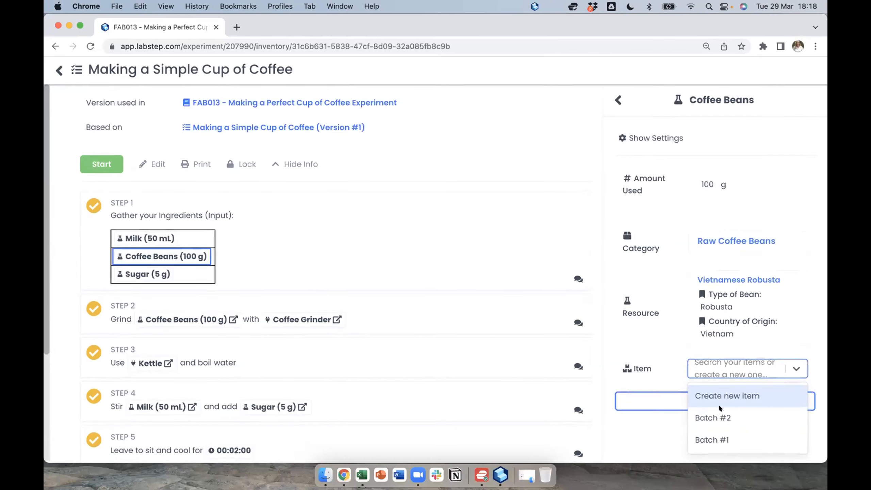
{"action": "left_click", "coordinate": [716, 432]}
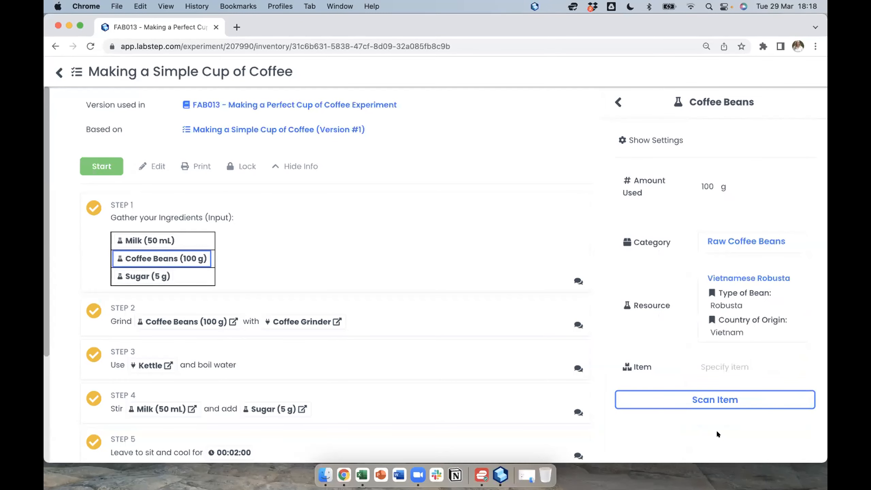
{"action": "scroll", "coordinate": [716, 433], "scroll_direction": "down", "scroll_amount": 5}
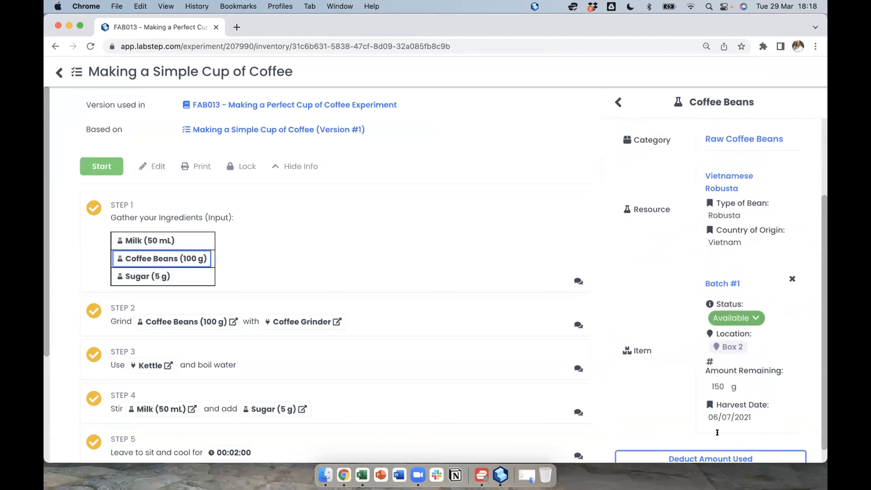
{"action": "left_click", "coordinate": [715, 438]}
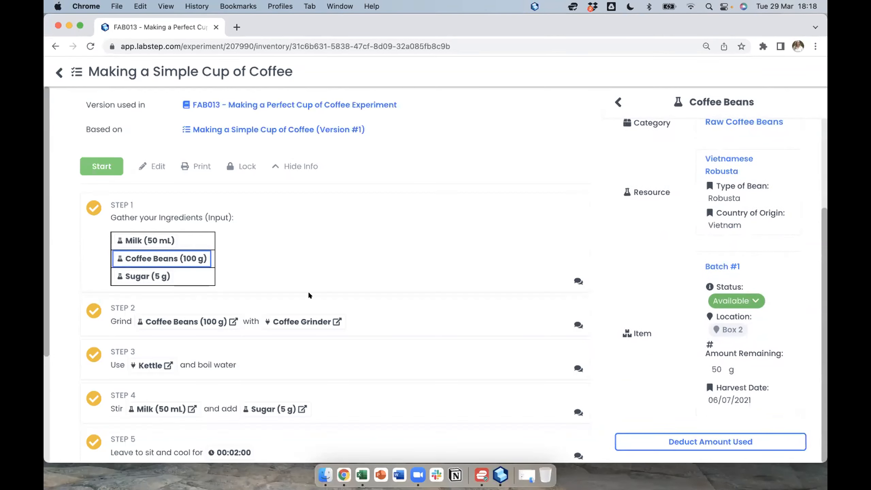
- Check which items can be assigned to the Sugar input, then return to the protocol's inventory list
{"action": "left_click", "coordinate": [145, 271]}
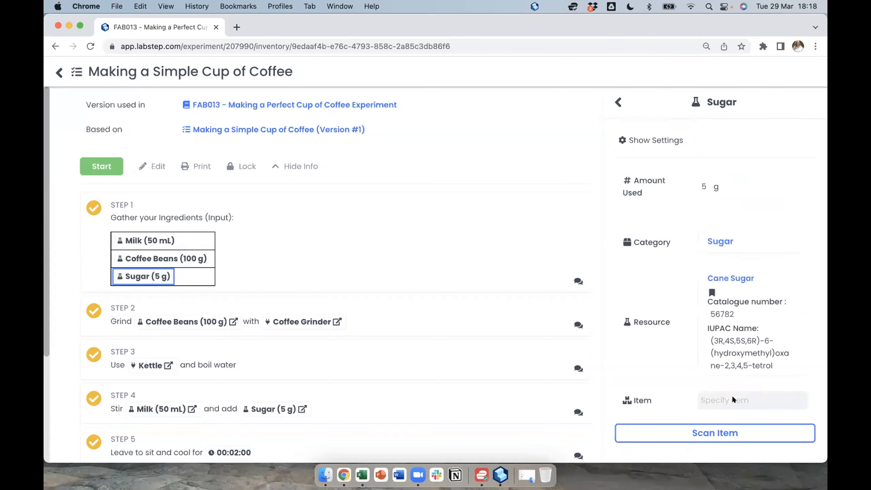
{"action": "left_click", "coordinate": [733, 398]}
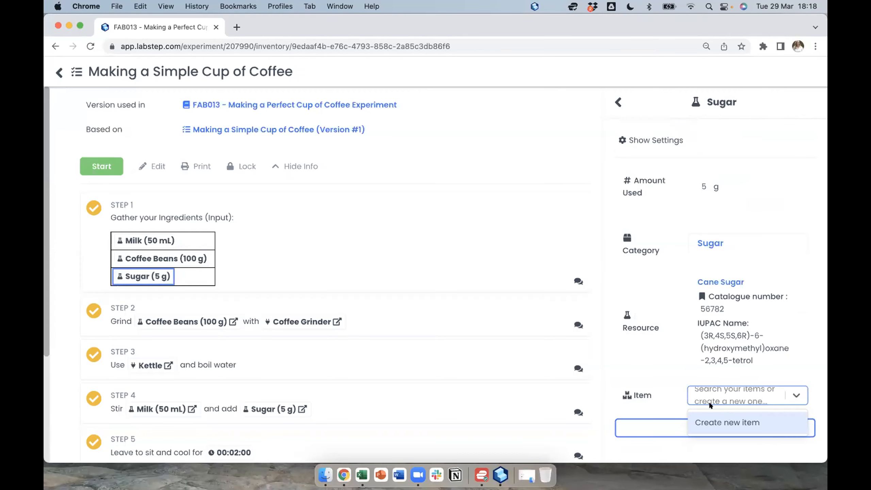
{"action": "left_click", "coordinate": [682, 366]}
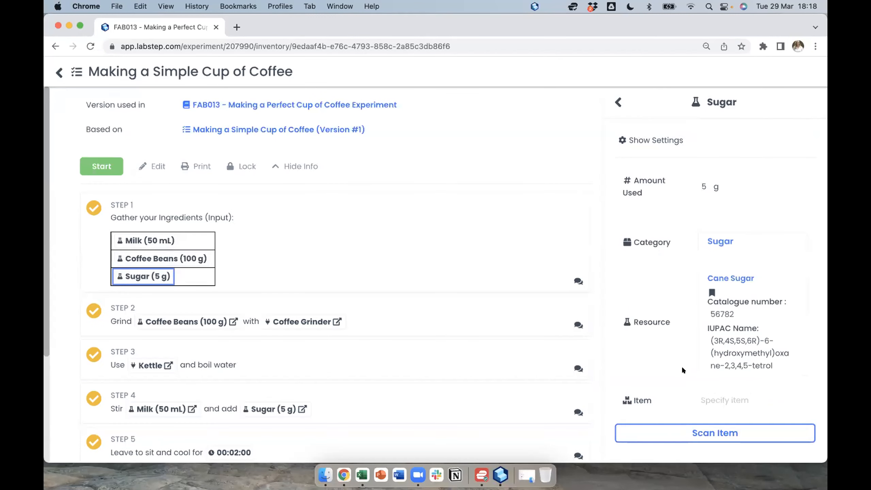
{"action": "left_click", "coordinate": [716, 399]}
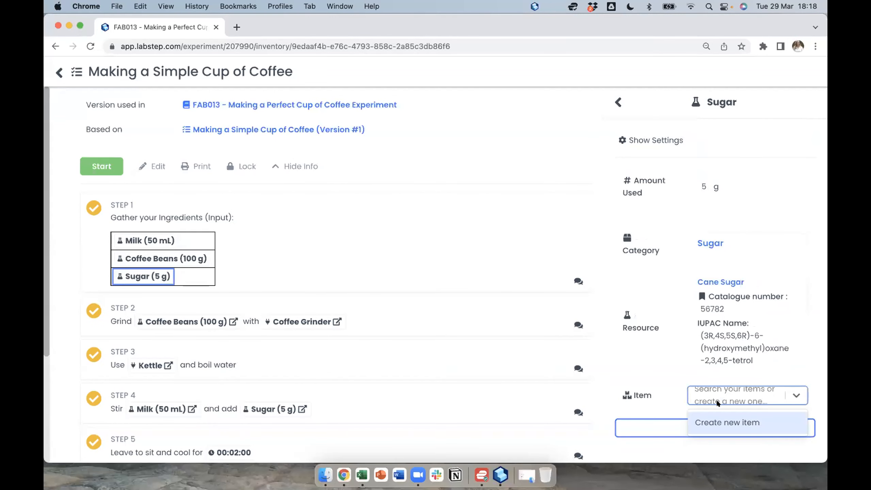
{"action": "left_click", "coordinate": [682, 361]}
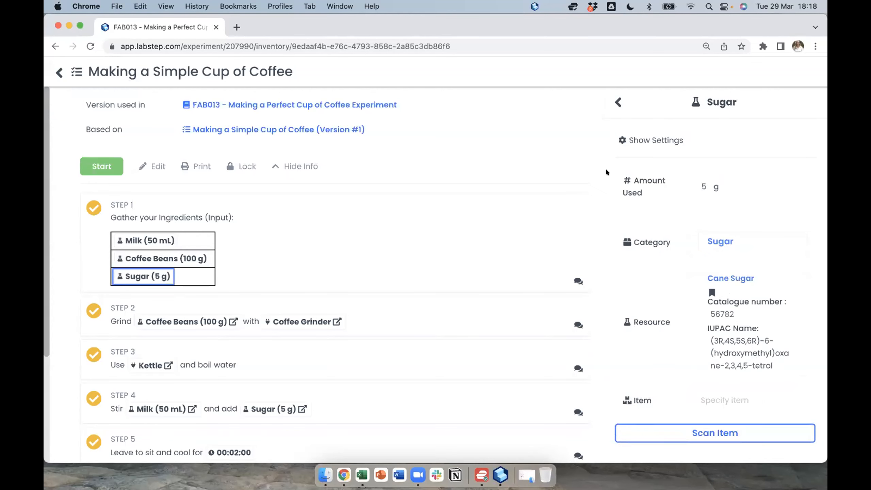
{"action": "left_click", "coordinate": [618, 102]}
- Create a new item for the Coffee Sample output in step 6 and return to the inventory list
{"action": "scroll", "coordinate": [402, 336], "scroll_direction": "down", "scroll_amount": 5}
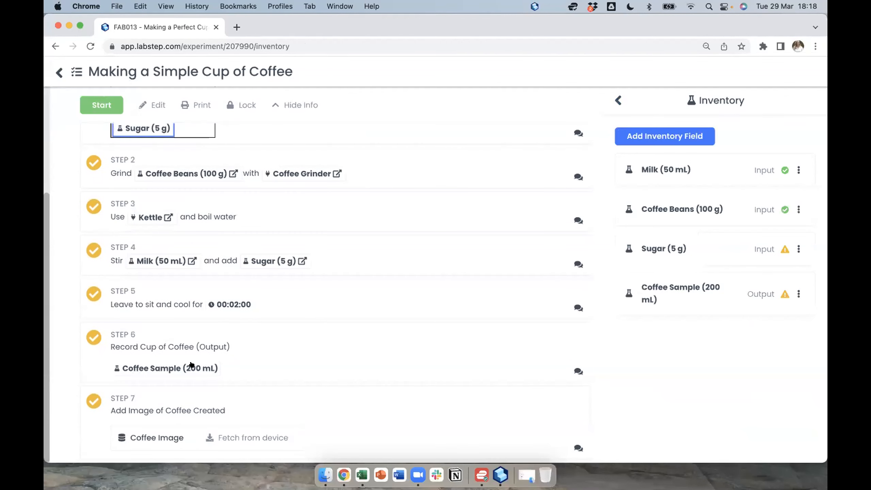
{"action": "left_click", "coordinate": [191, 366]}
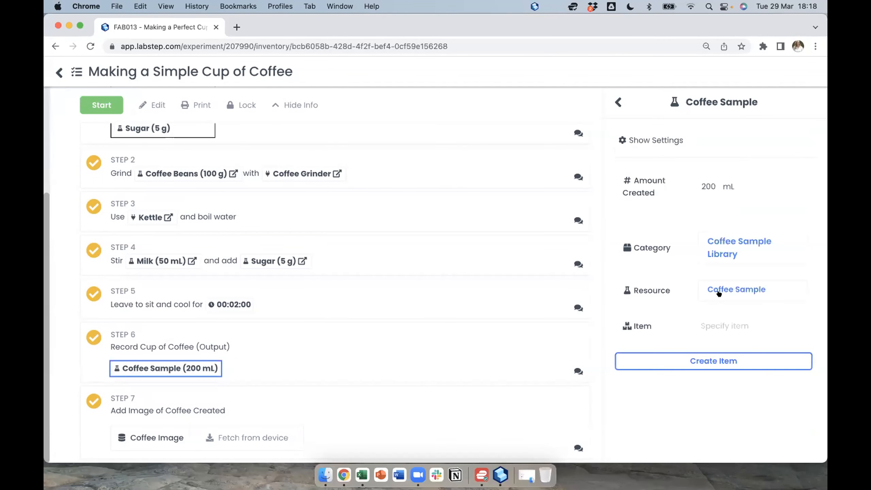
{"action": "left_click", "coordinate": [719, 324]}
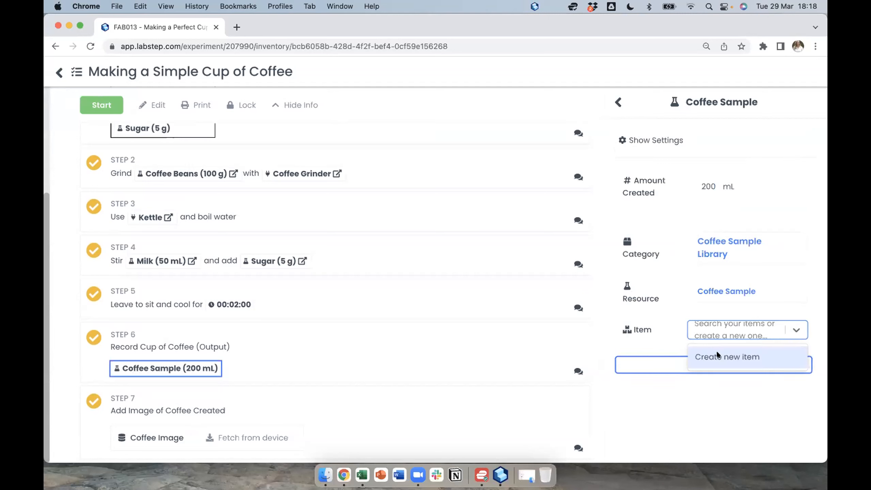
{"action": "left_click", "coordinate": [715, 355]}
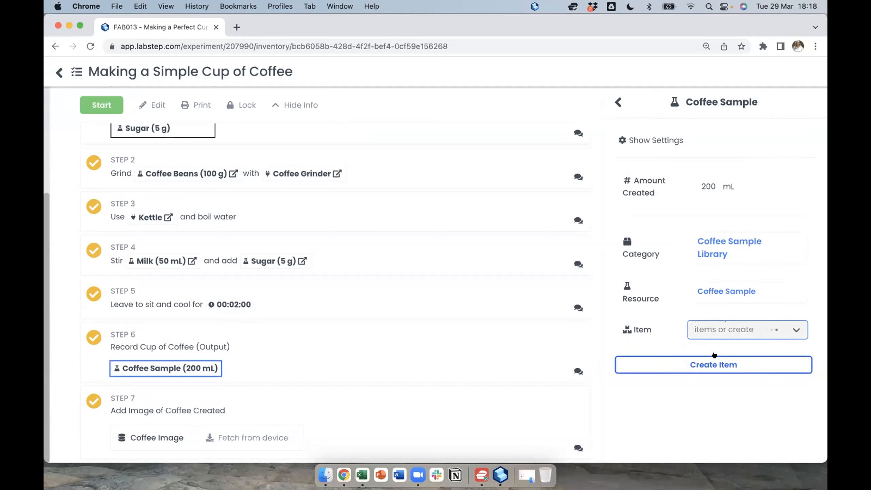
{"action": "left_click", "coordinate": [714, 355]}
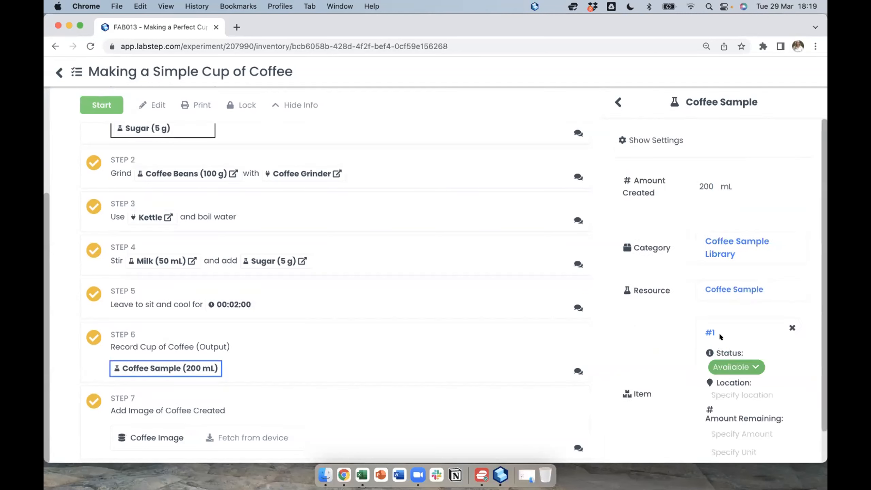
{"action": "scroll", "coordinate": [720, 343], "scroll_direction": "down", "scroll_amount": 2}
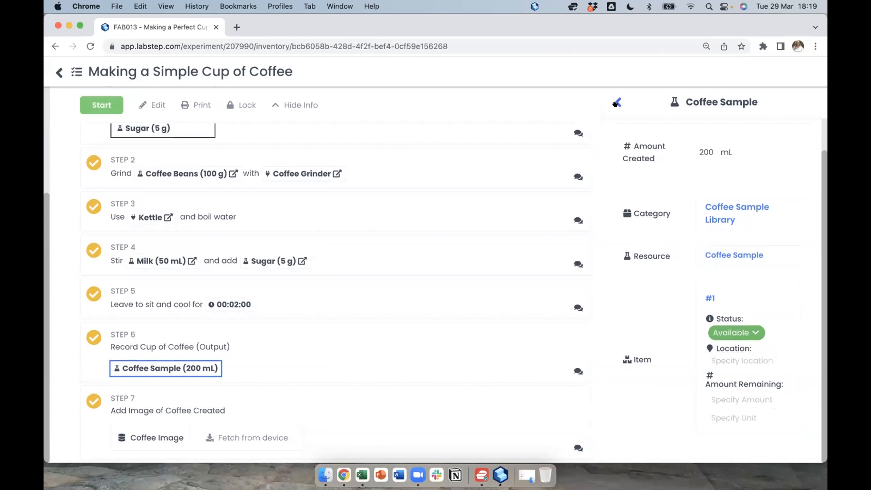
{"action": "left_click", "coordinate": [616, 103]}
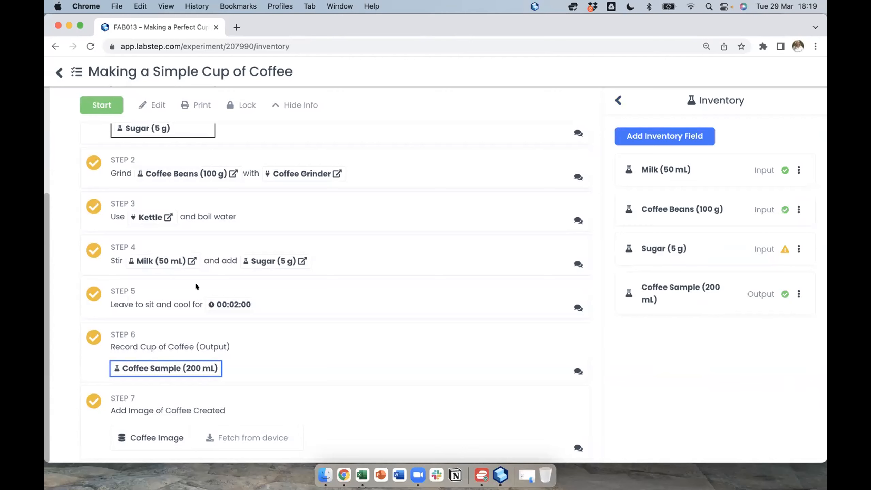
- Fetch the Latte Image copy.png file from the linked device into the Coffee Image field of step 7
{"action": "scroll", "coordinate": [195, 282], "scroll_direction": "up", "scroll_amount": 2}
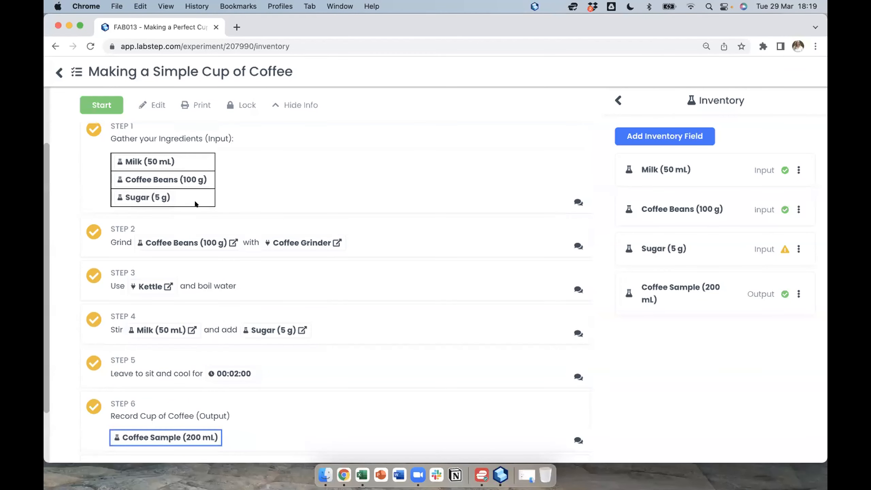
{"action": "scroll", "coordinate": [202, 229], "scroll_direction": "down", "scroll_amount": 2}
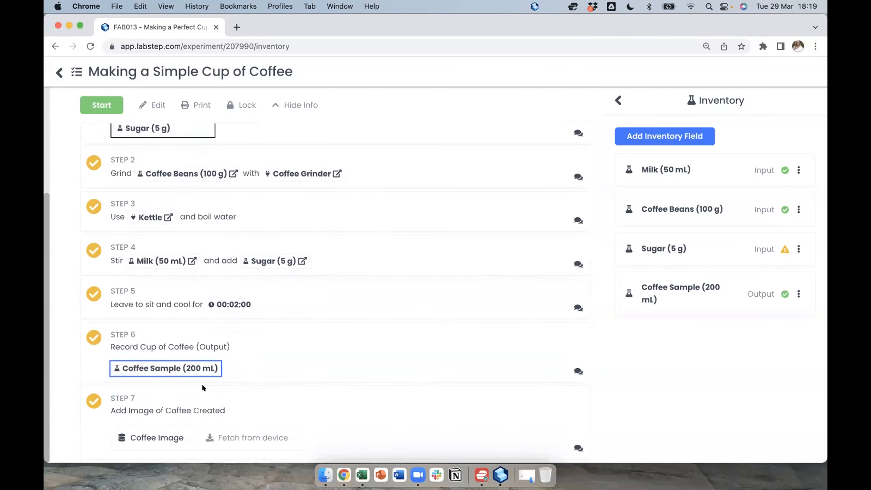
{"action": "left_click", "coordinate": [244, 436]}
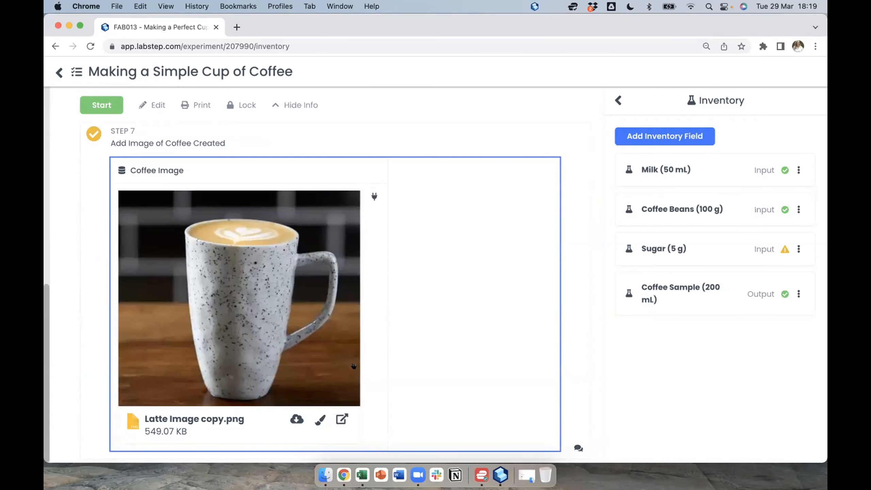
{"action": "mouse_move", "coordinate": [372, 220]}
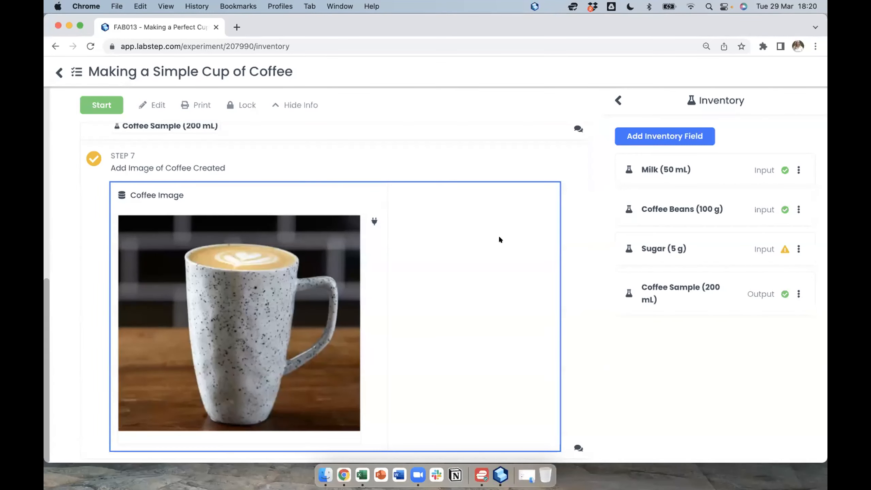
- Start the Making a Simple Cup of Coffee protocol run
{"action": "scroll", "coordinate": [499, 239], "scroll_direction": "up", "scroll_amount": 15}
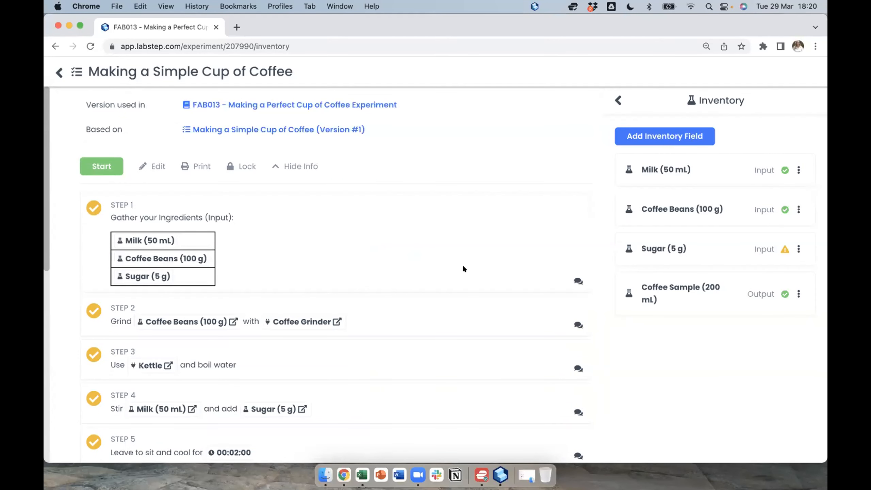
{"action": "scroll", "coordinate": [463, 265], "scroll_direction": "down", "scroll_amount": 1}
{"action": "left_click", "coordinate": [92, 146]}
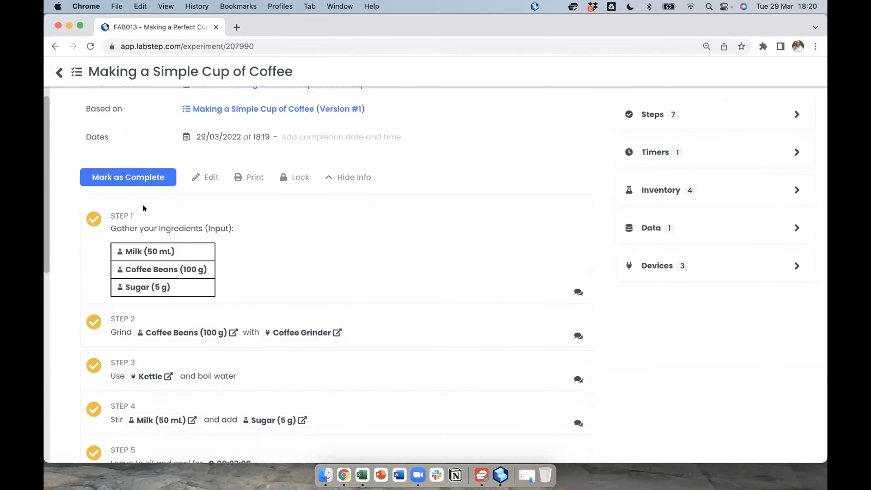
- Mark all seven protocol steps as complete, then mark the whole protocol as complete
{"action": "left_click", "coordinate": [94, 219]}
{"action": "left_click", "coordinate": [92, 328]}
{"action": "scroll", "coordinate": [92, 309], "scroll_direction": "down", "scroll_amount": 3}
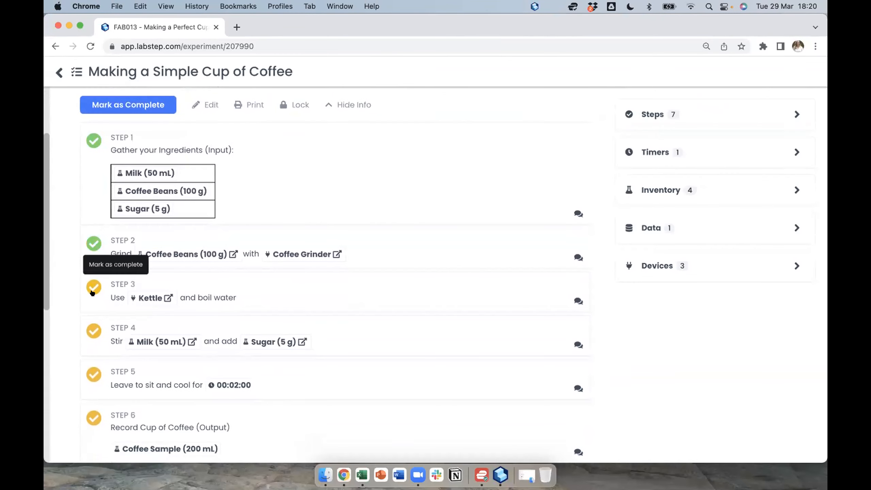
{"action": "left_click", "coordinate": [91, 287]}
{"action": "left_click", "coordinate": [92, 331]}
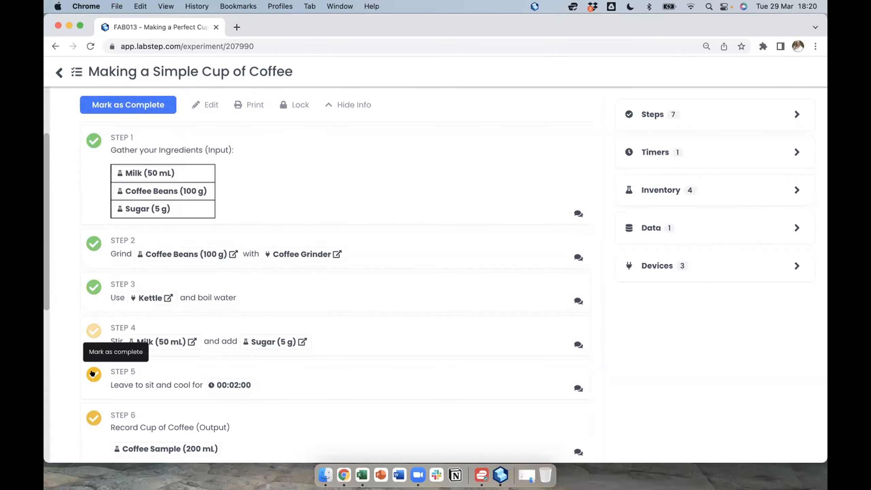
{"action": "scroll", "coordinate": [92, 374], "scroll_direction": "down", "scroll_amount": 3}
{"action": "left_click", "coordinate": [93, 260]}
{"action": "left_click", "coordinate": [94, 303]}
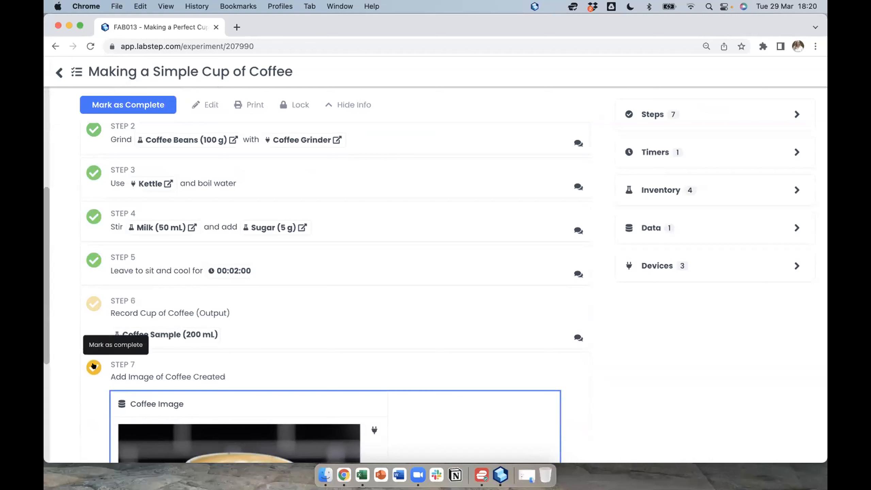
{"action": "left_click", "coordinate": [92, 367]}
{"action": "left_click", "coordinate": [142, 105]}
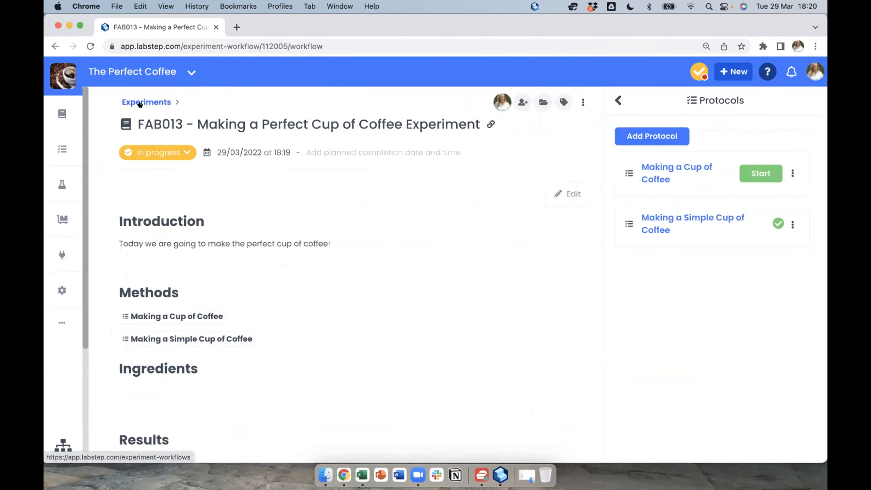
- From the experiment's inventory for Making a Simple Cup of Coffee, open the full page of Coffee Sample item #1
{"action": "left_click", "coordinate": [618, 101]}
{"action": "left_click", "coordinate": [702, 149]}
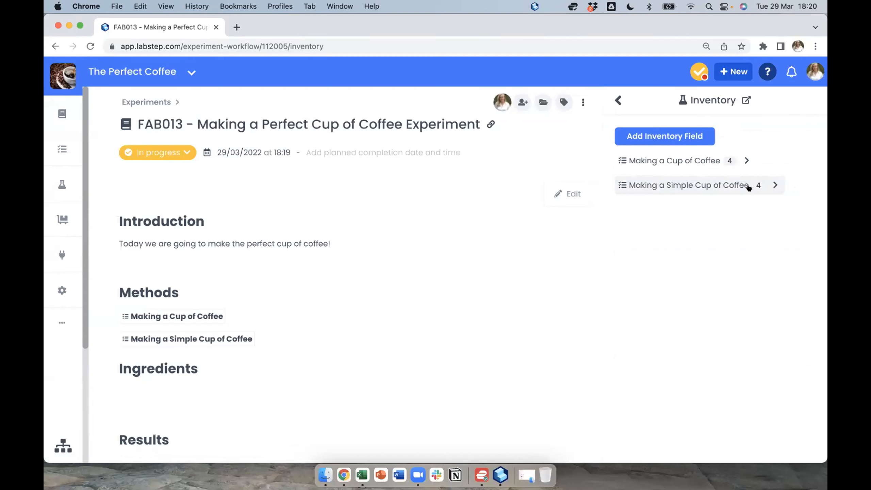
{"action": "left_click", "coordinate": [773, 185]}
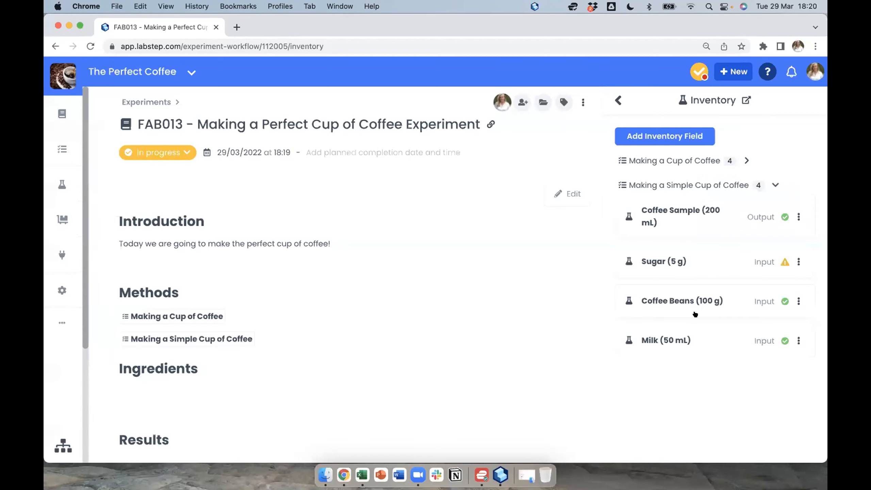
{"action": "left_click", "coordinate": [679, 215]}
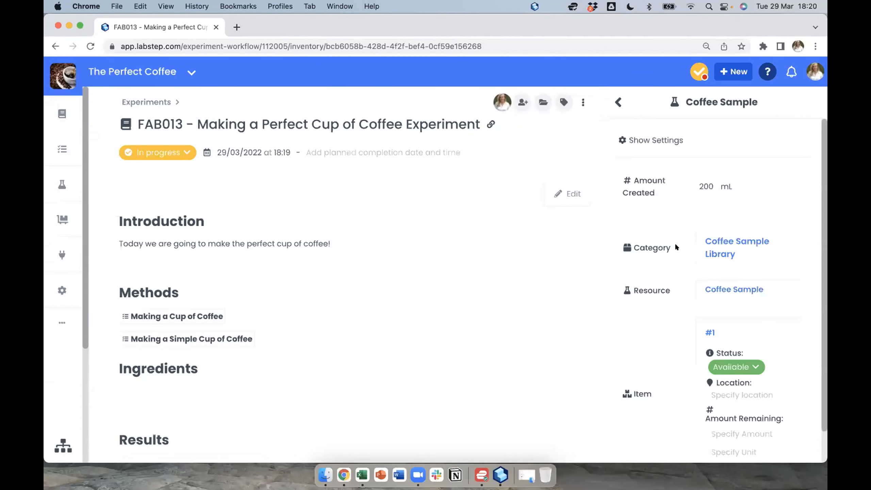
{"action": "left_click", "coordinate": [707, 330]}
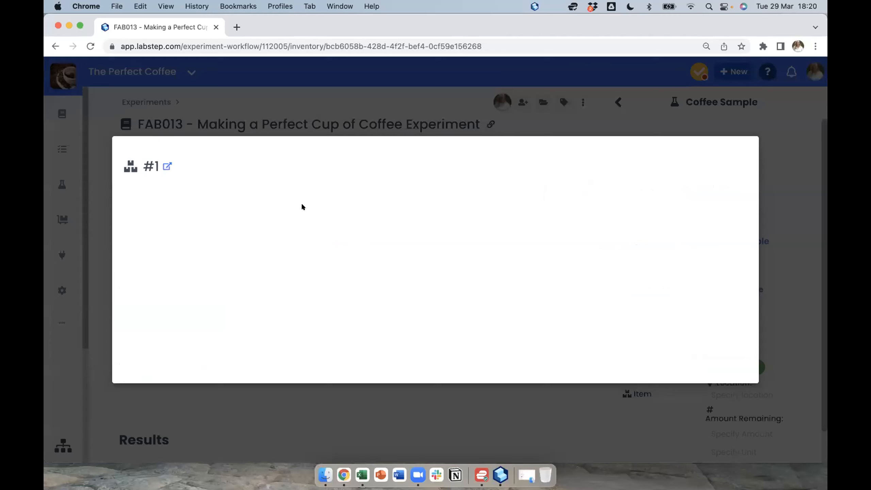
{"action": "left_click", "coordinate": [164, 168]}
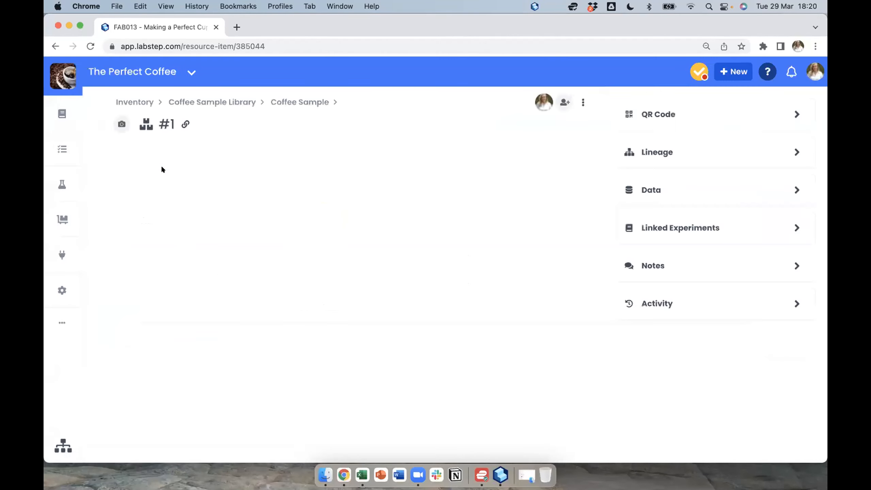
- Examine the lineage and linked data of Coffee Sample item #1, then return to its overview
{"action": "left_click", "coordinate": [711, 152]}
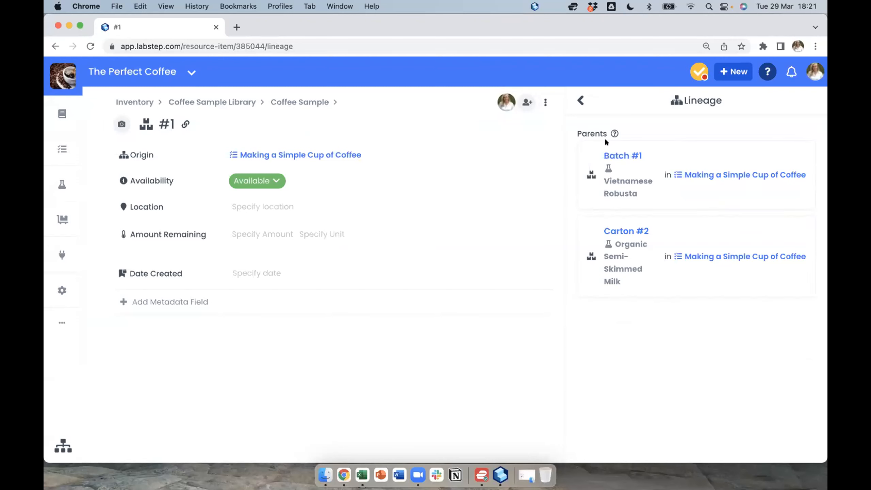
{"action": "left_click", "coordinate": [578, 100]}
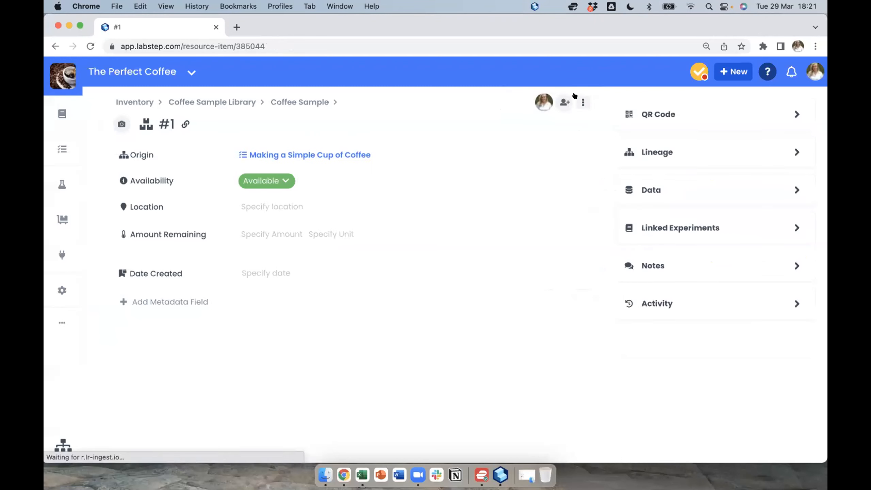
{"action": "left_click", "coordinate": [673, 179]}
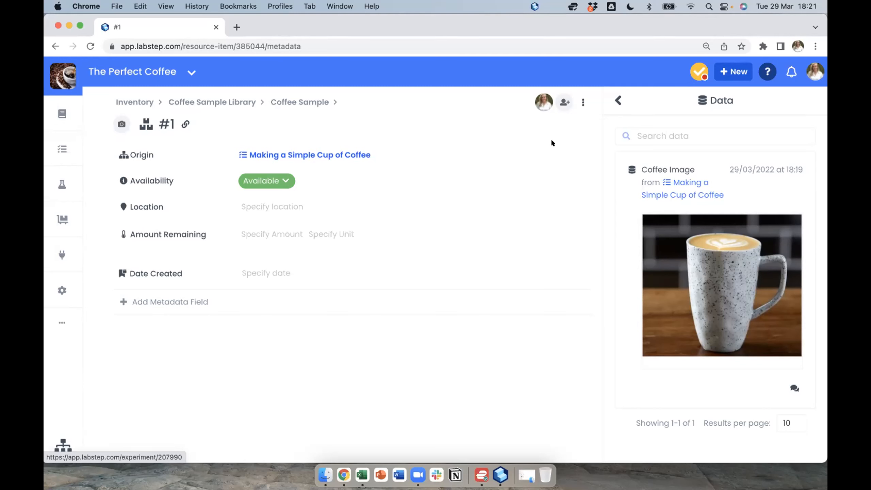
{"action": "left_click", "coordinate": [618, 100]}
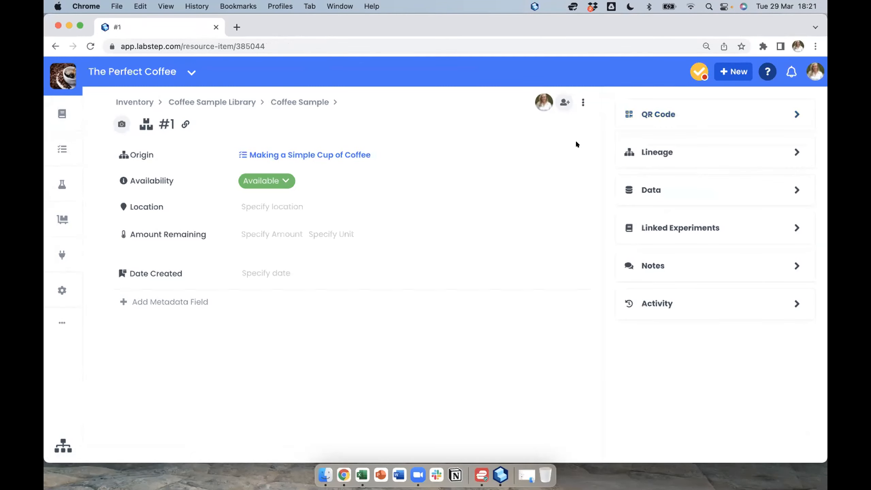
- Open the Coffee Cup Scanner device and view its data
{"action": "left_click", "coordinate": [61, 254]}
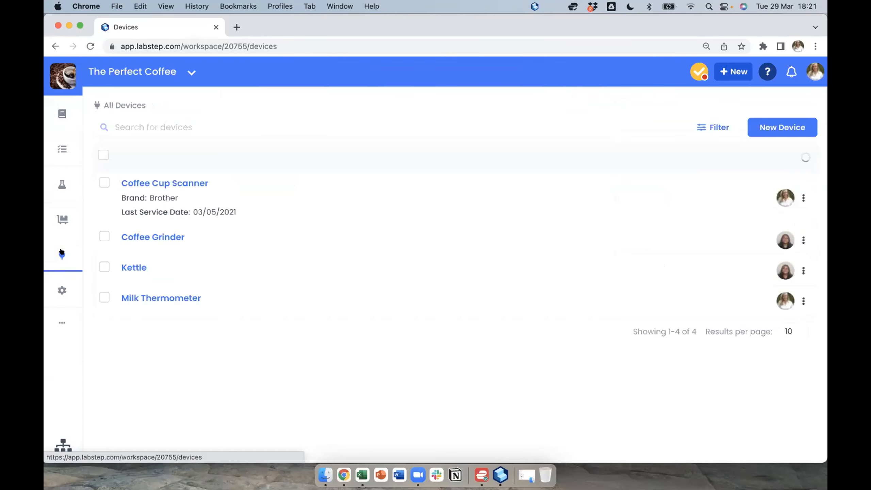
{"action": "left_click", "coordinate": [156, 182]}
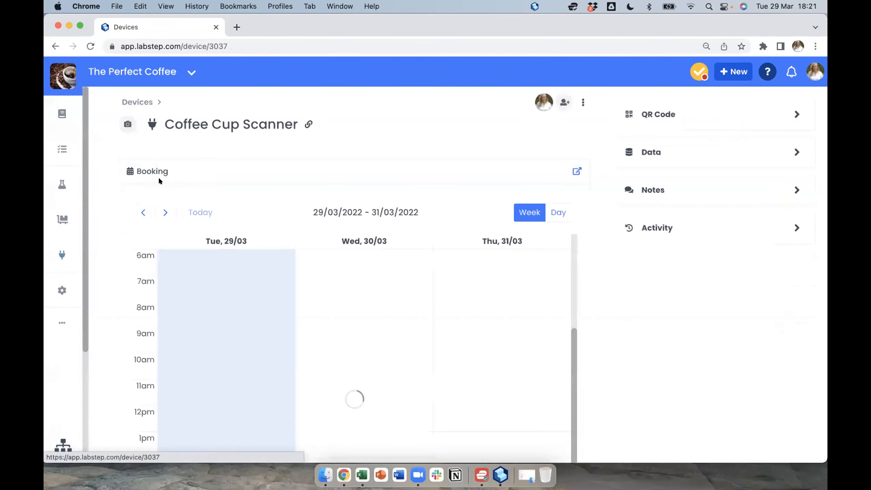
{"action": "left_click", "coordinate": [708, 157]}
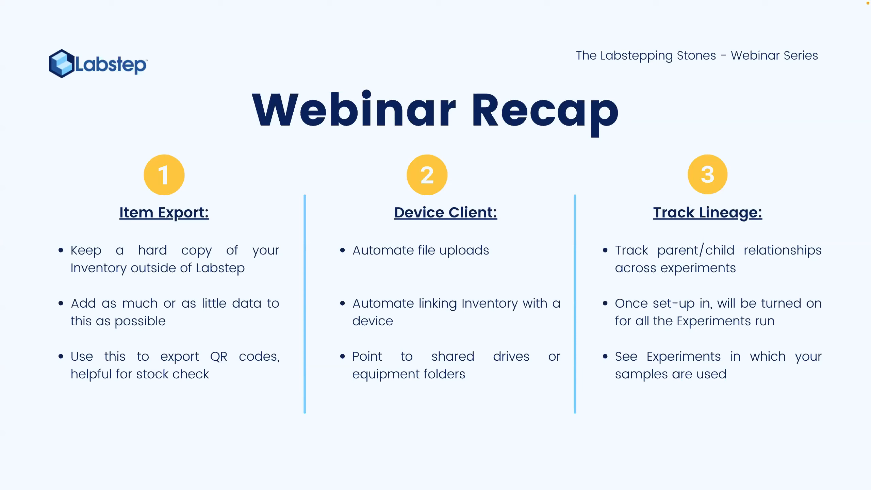
{"action": "mouse_move", "coordinate": [573, 487]}
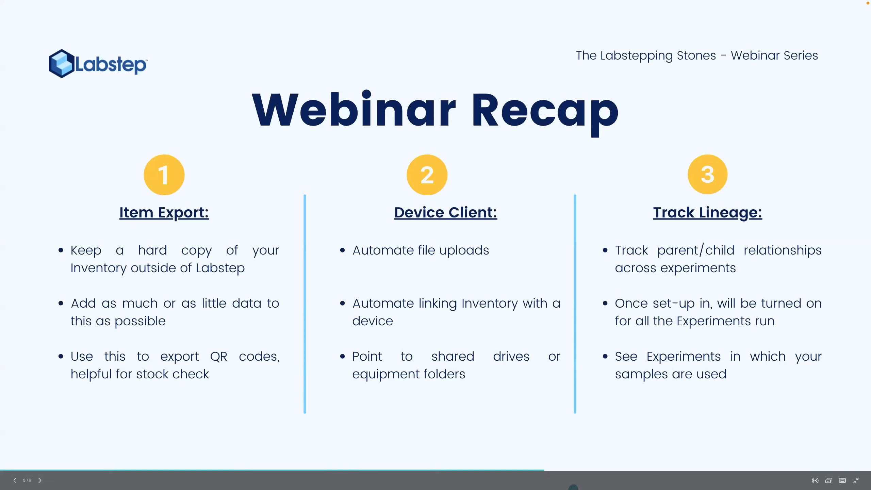